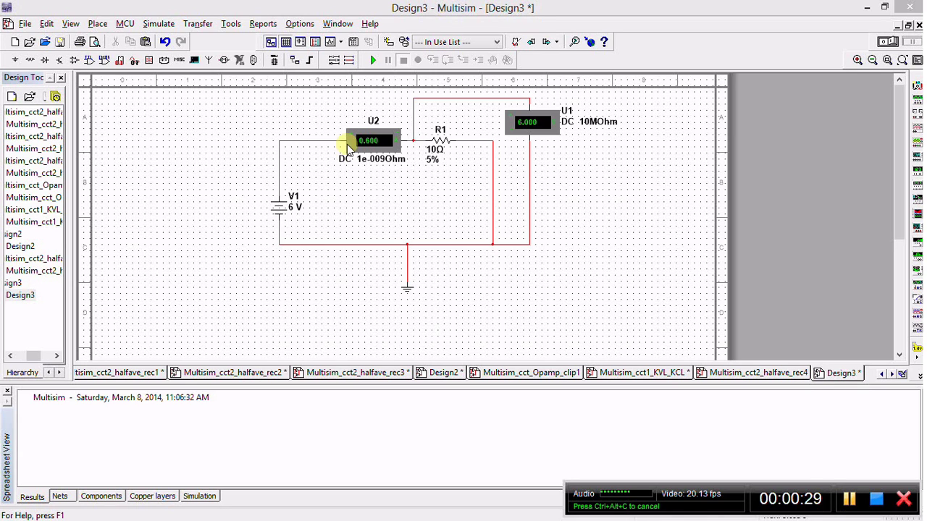
Step: Create a new blank design, Design1, from the File menu
click(25, 23)
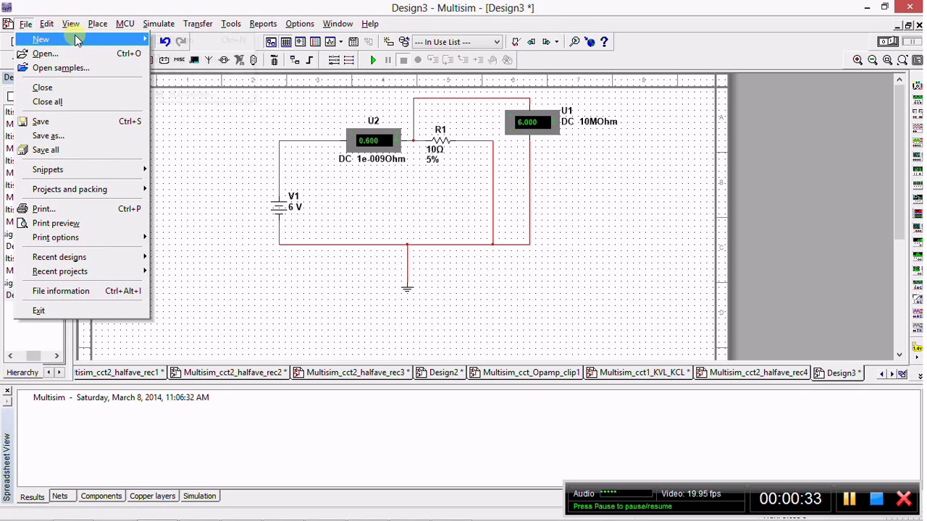
mouse_move(72, 39)
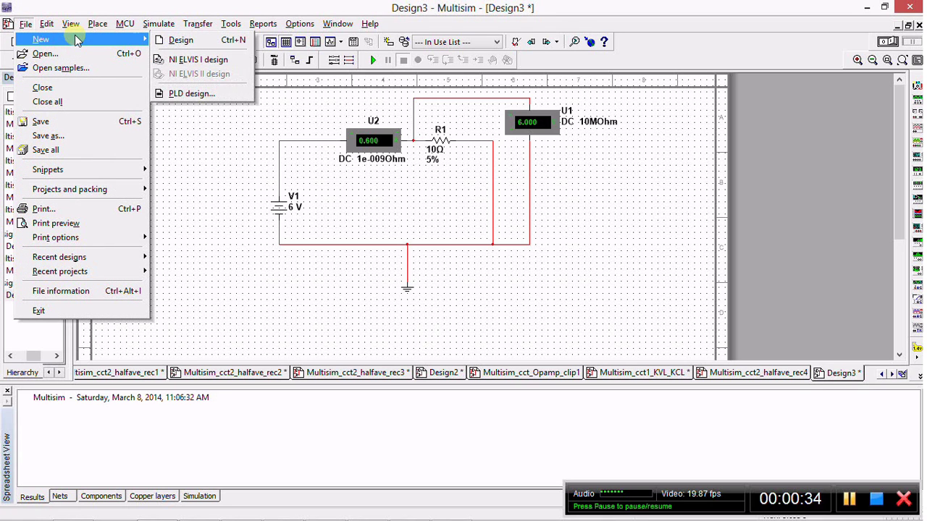
click(173, 40)
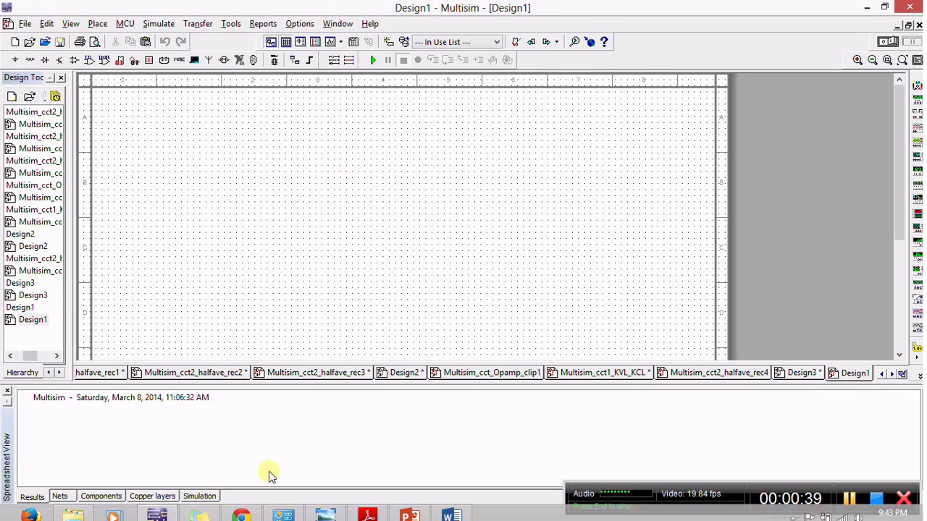
Step: Bring up the Figure V past-paper circuit image in Photo Viewer and scroll through it
mouse_move(325, 516)
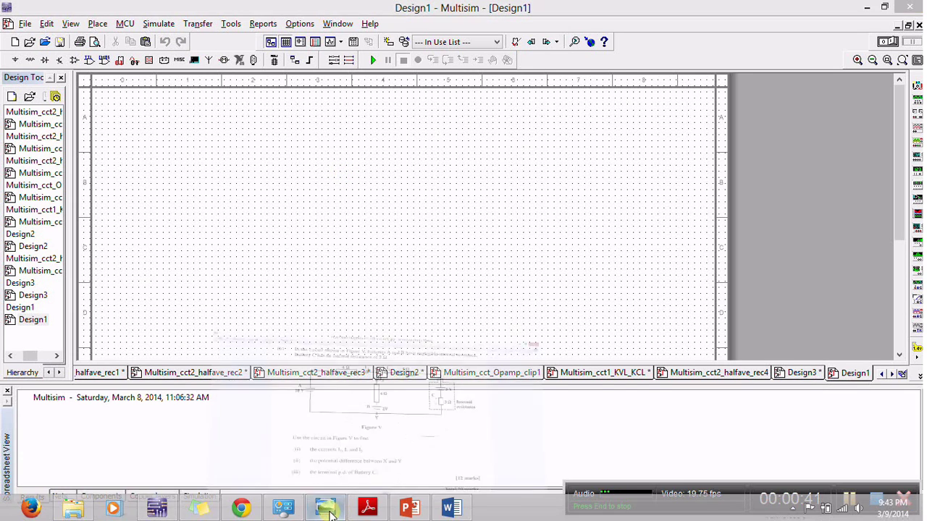
click(391, 389)
scroll(451, 333, down, 1)
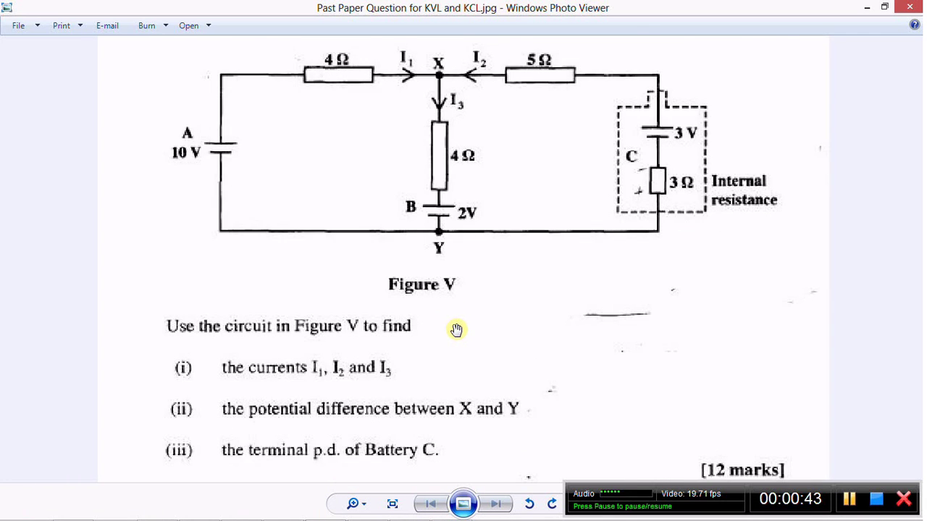
scroll(452, 332, up, 1)
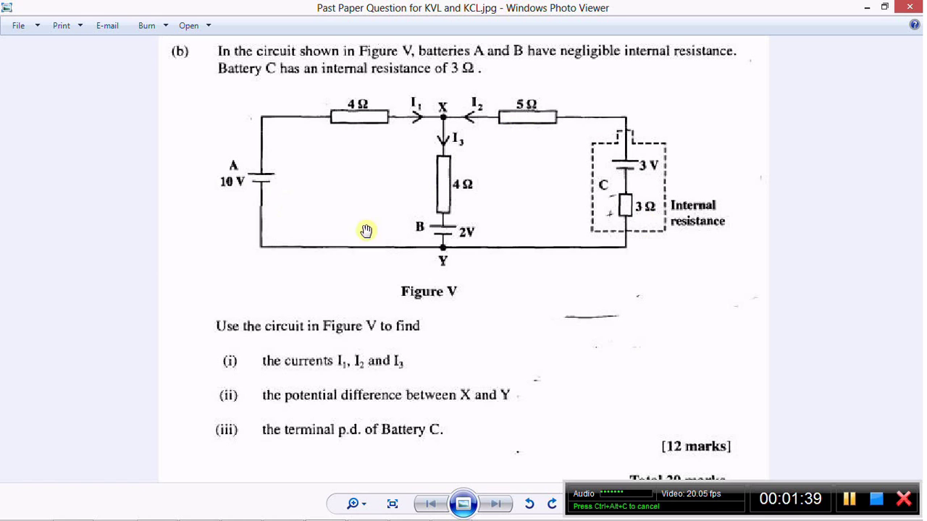
Step: Place three 12 V DC_POWER sources, V1, V2 and V3, from Sources > POWER_SOURCES
click(868, 7)
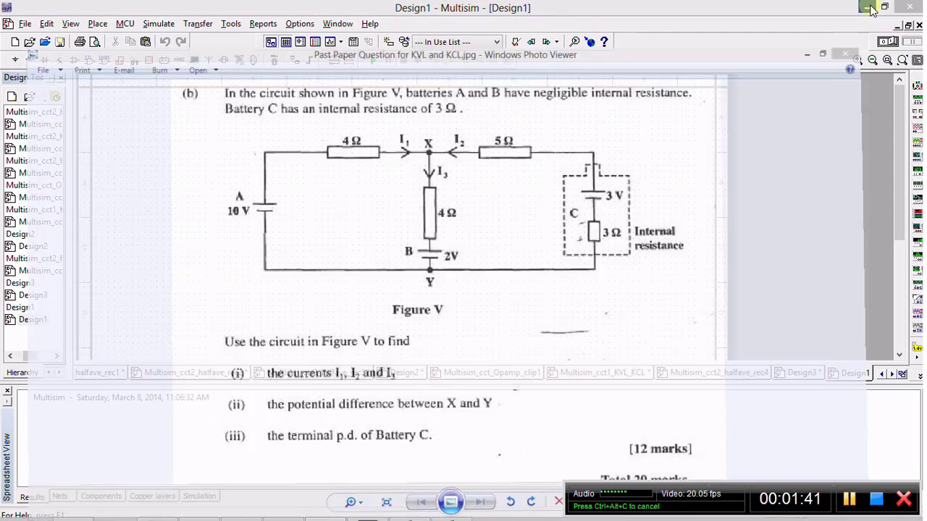
mouse_move(551, 372)
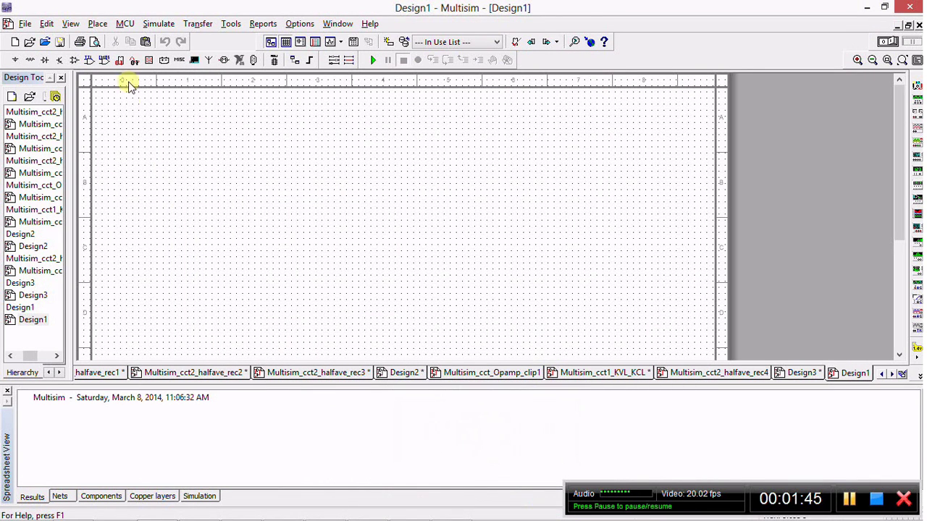
click(97, 24)
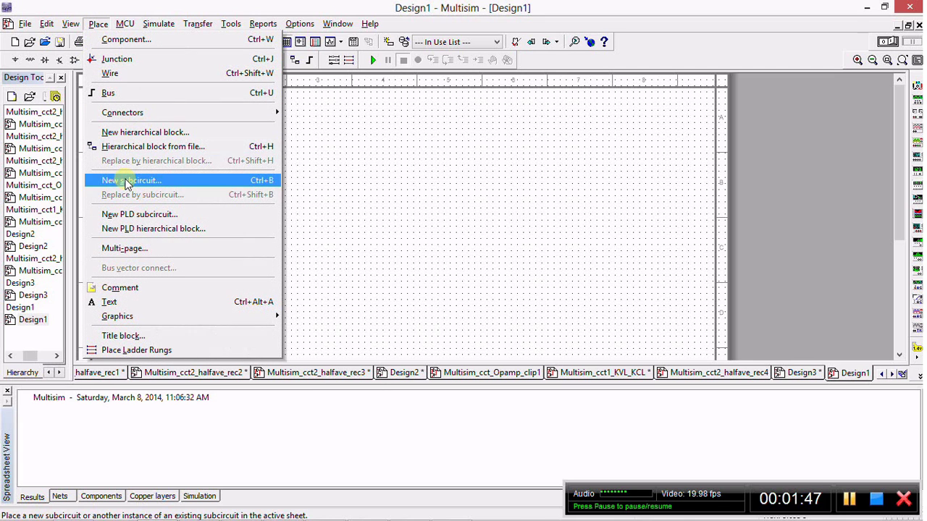
click(166, 43)
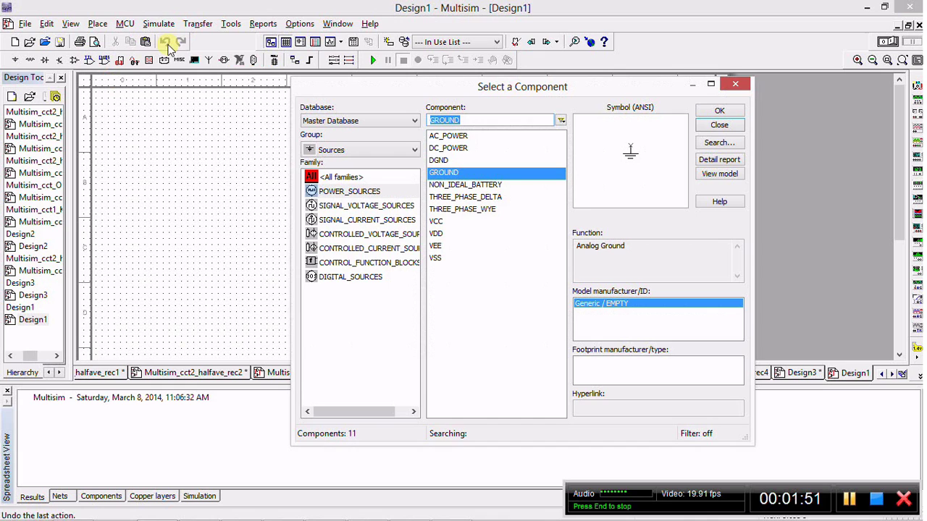
click(335, 192)
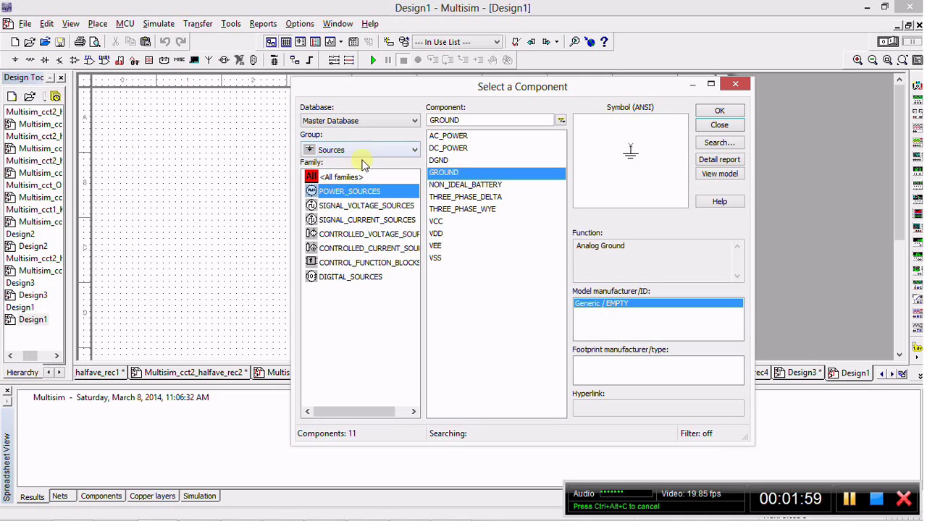
click(450, 149)
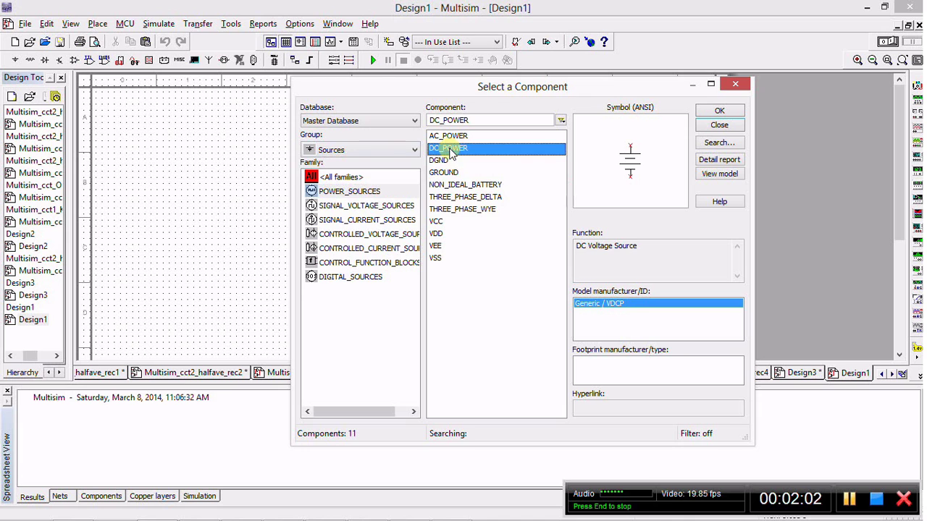
click(717, 113)
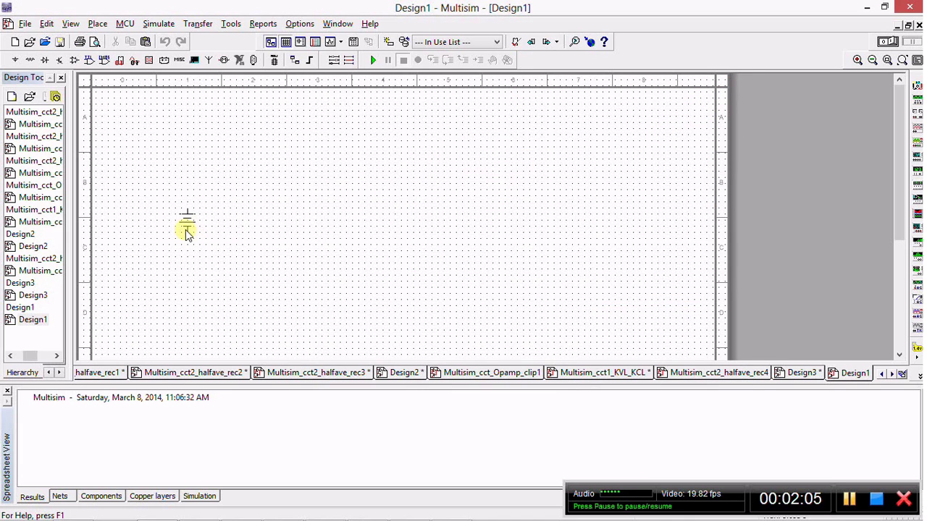
click(186, 232)
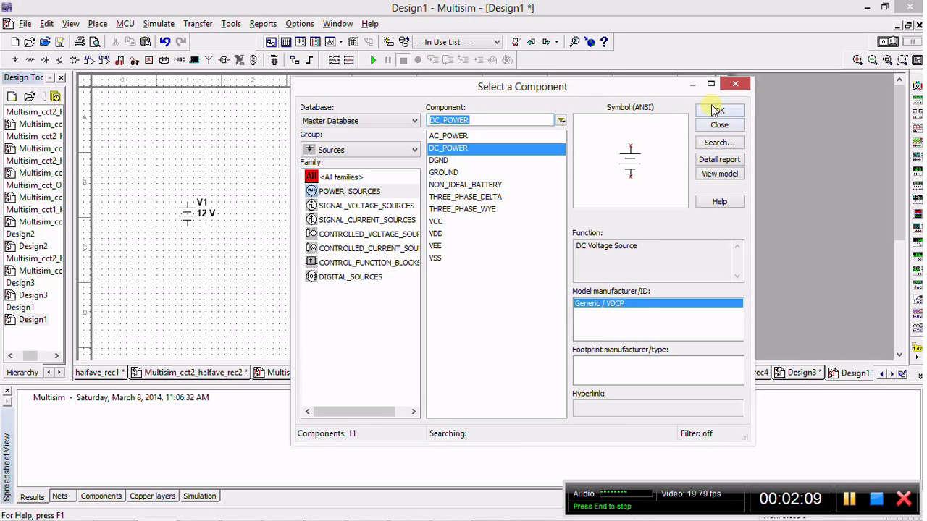
click(714, 109)
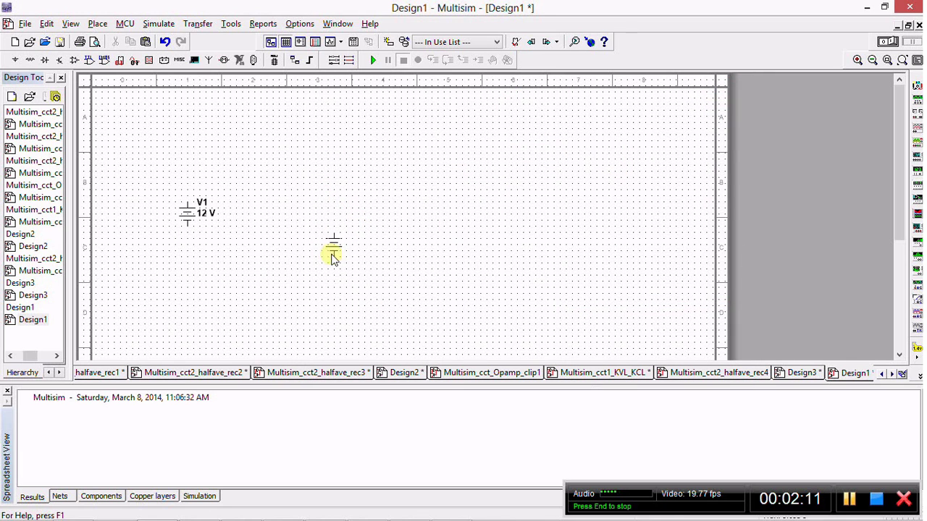
click(341, 319)
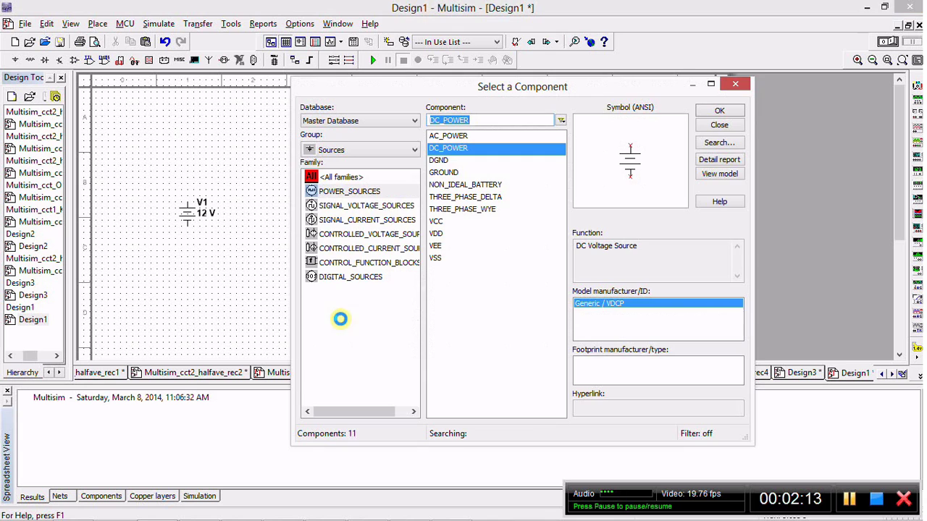
click(721, 114)
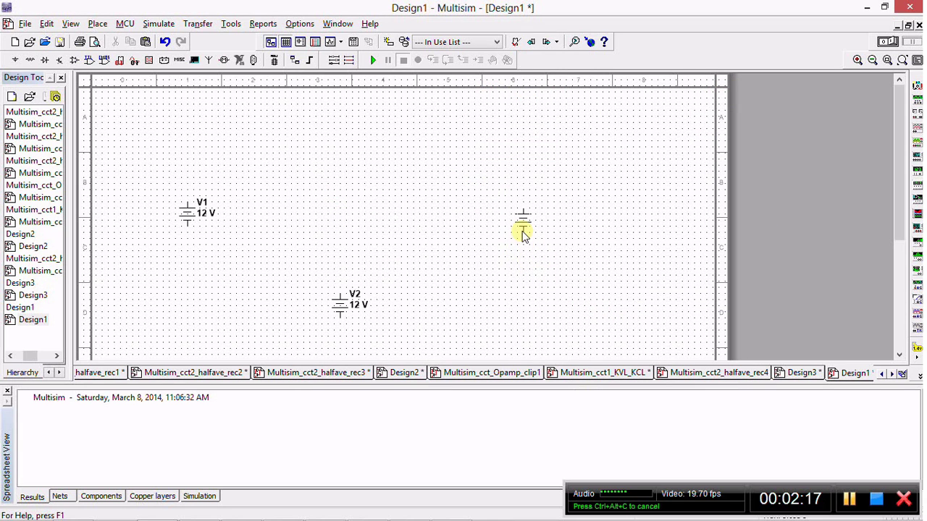
click(521, 231)
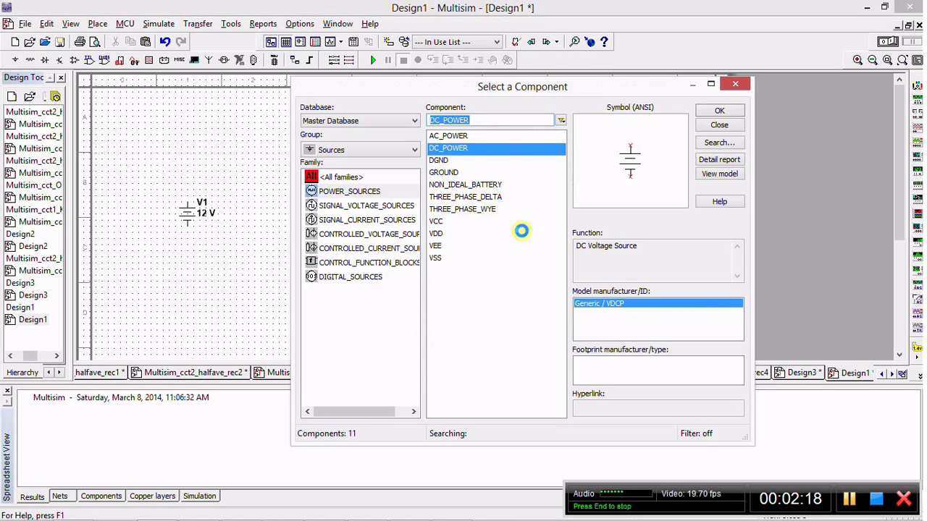
click(721, 126)
Step: Move V1 lower and shift V3 down and to the right
click(190, 211)
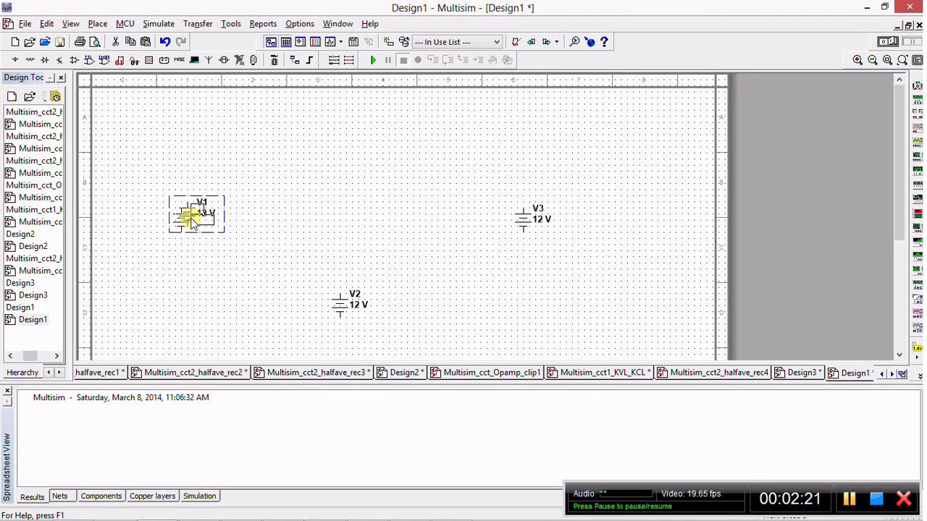
drag(191, 212, 181, 251)
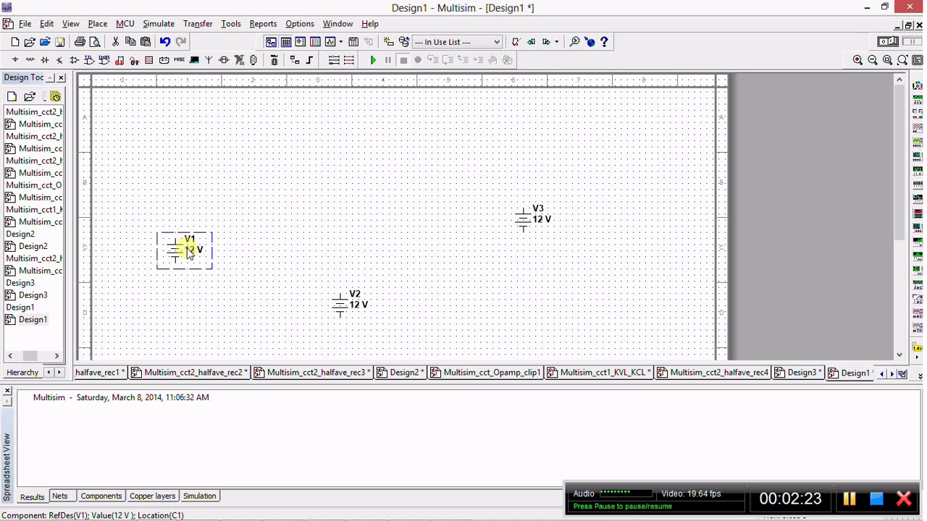
drag(520, 219, 564, 250)
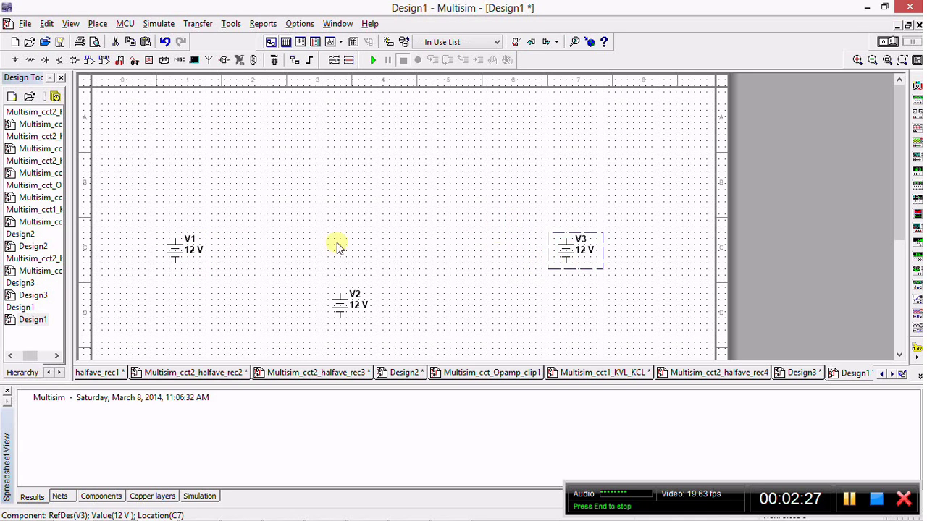
Step: Pick a 10 MΩ resistor from the Basic group's RESISTOR family and place R1
click(97, 24)
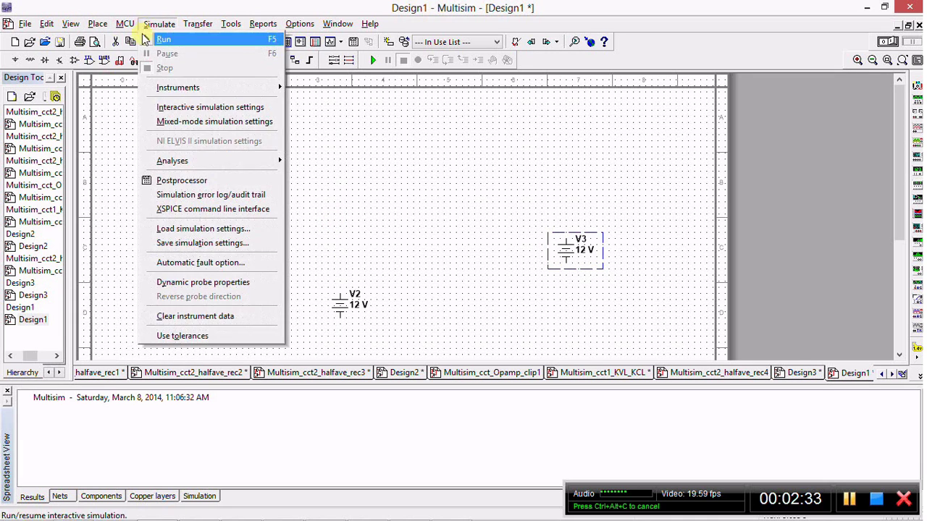
click(109, 41)
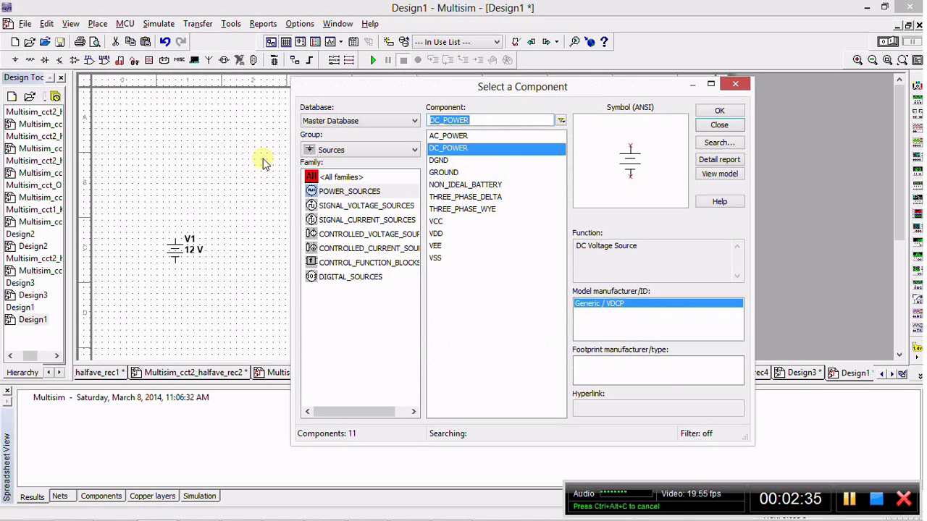
click(357, 149)
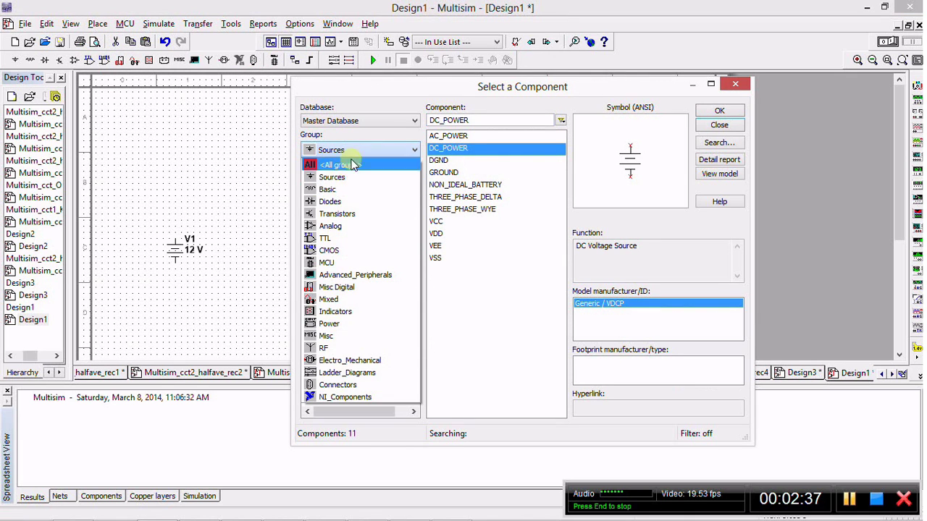
click(341, 191)
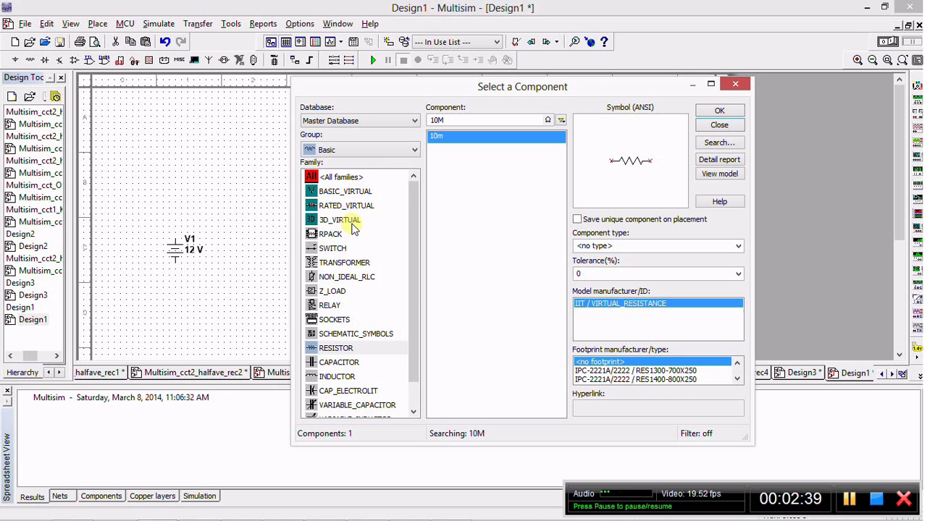
click(332, 347)
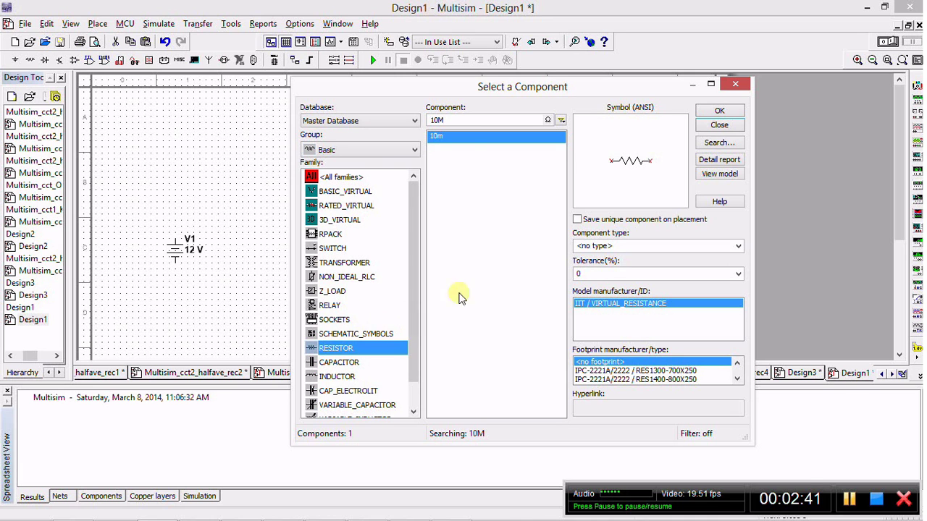
click(719, 110)
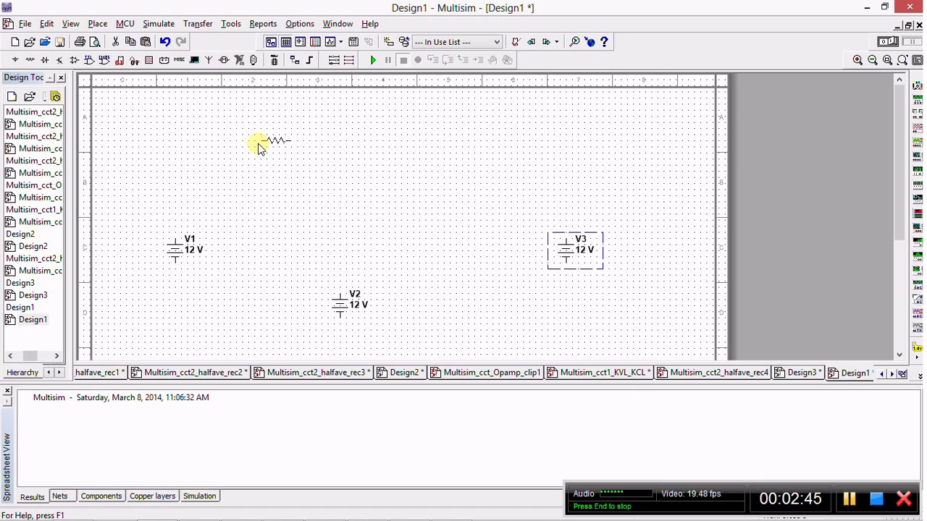
click(249, 143)
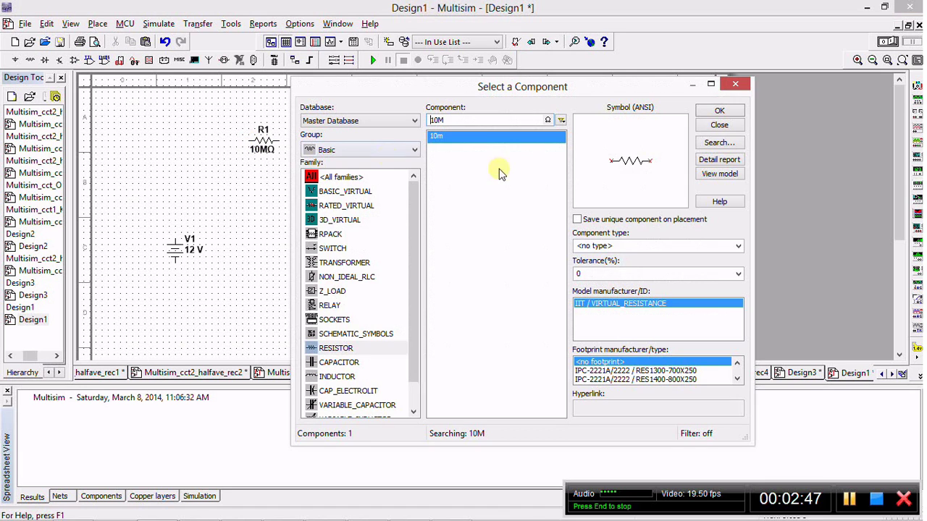
Step: Place 10 MΩ resistors R2, R3 near the middle and R4 below V3
click(717, 112)
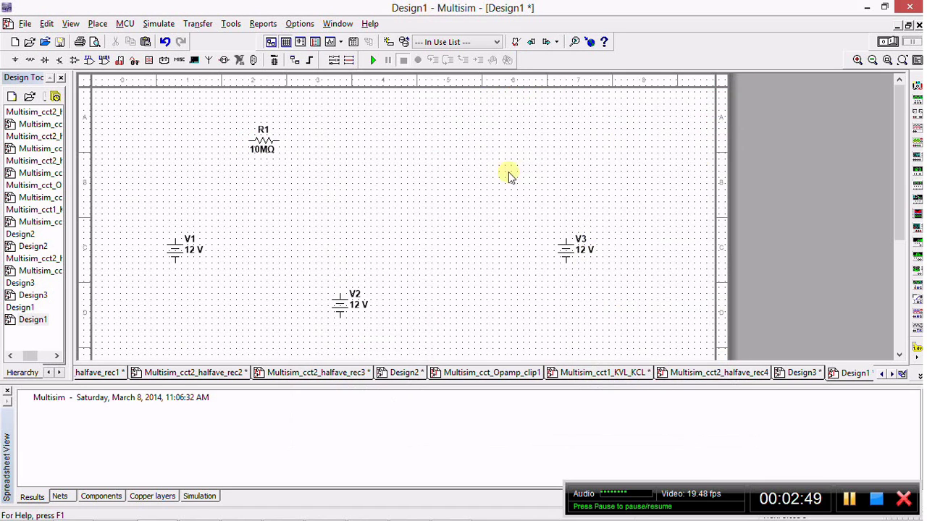
click(484, 144)
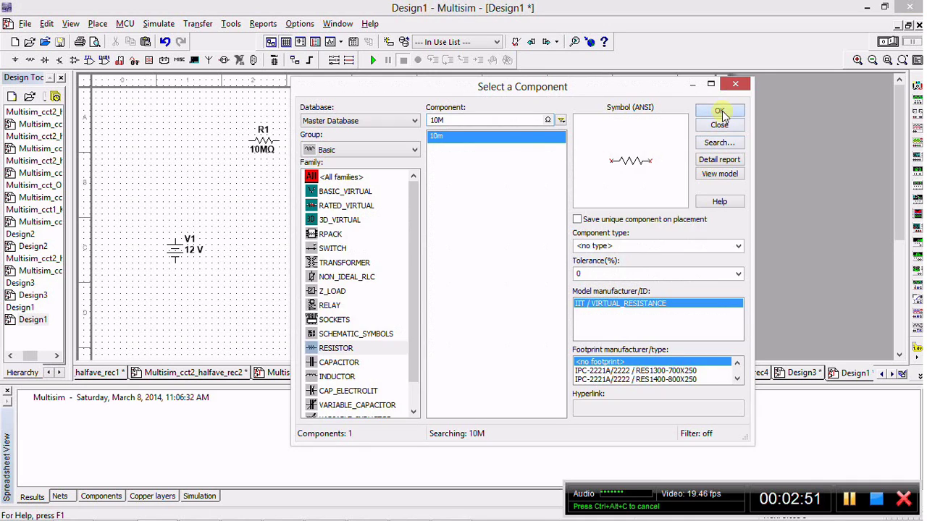
click(722, 113)
click(355, 214)
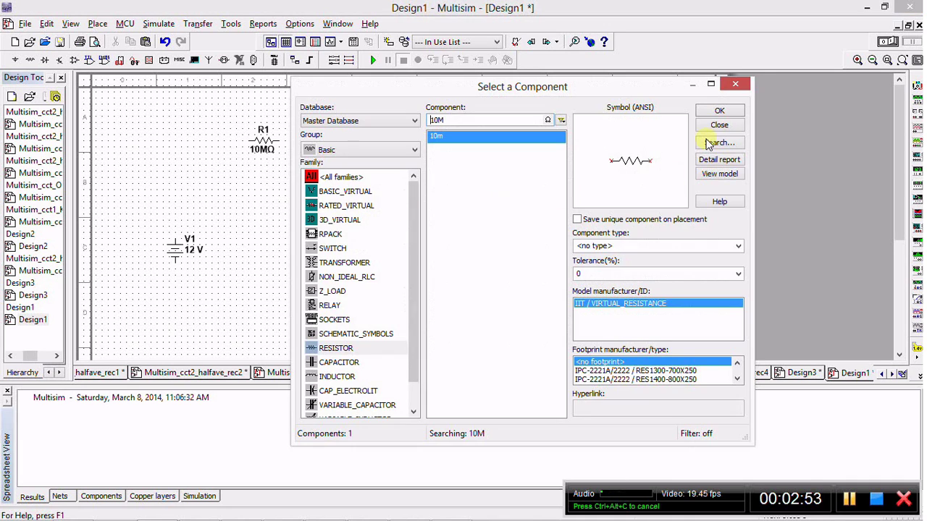
click(717, 112)
click(567, 306)
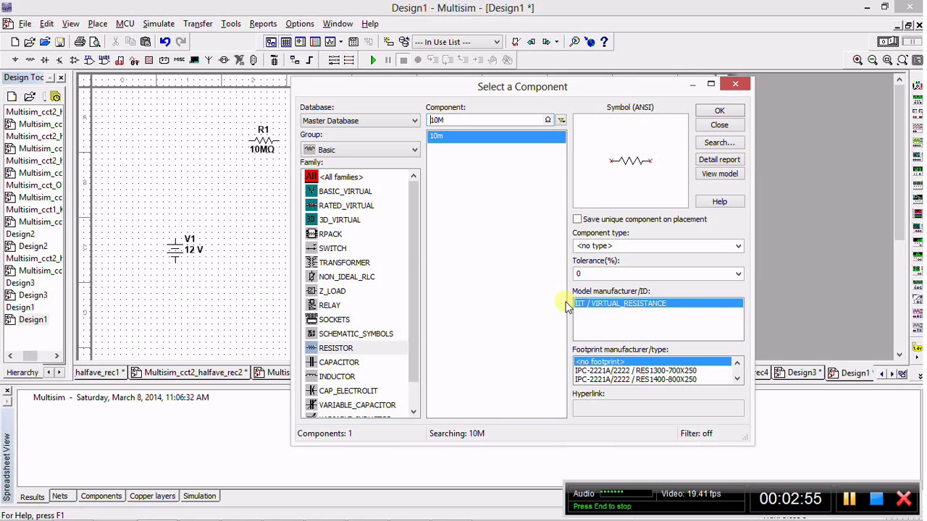
click(720, 127)
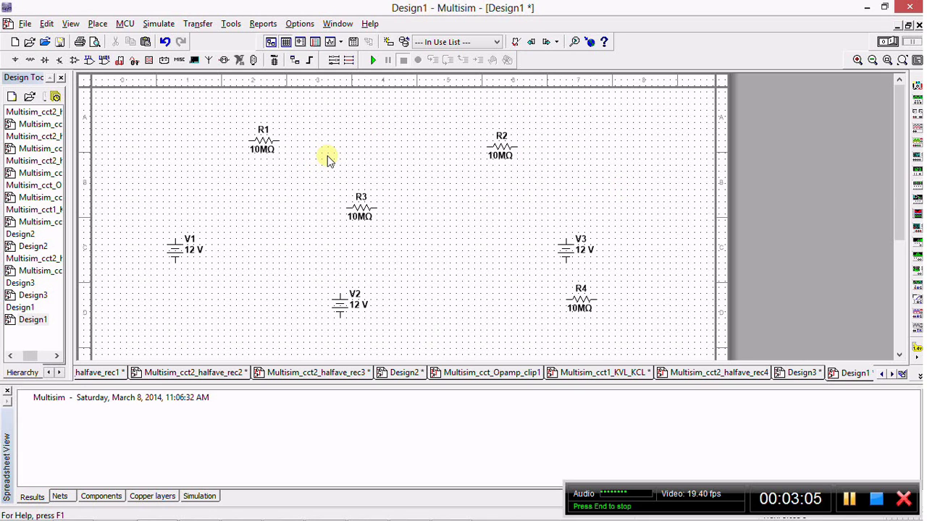
Step: Place a horizontal ammeter, U1, beside R1 from the Indicators group
click(97, 24)
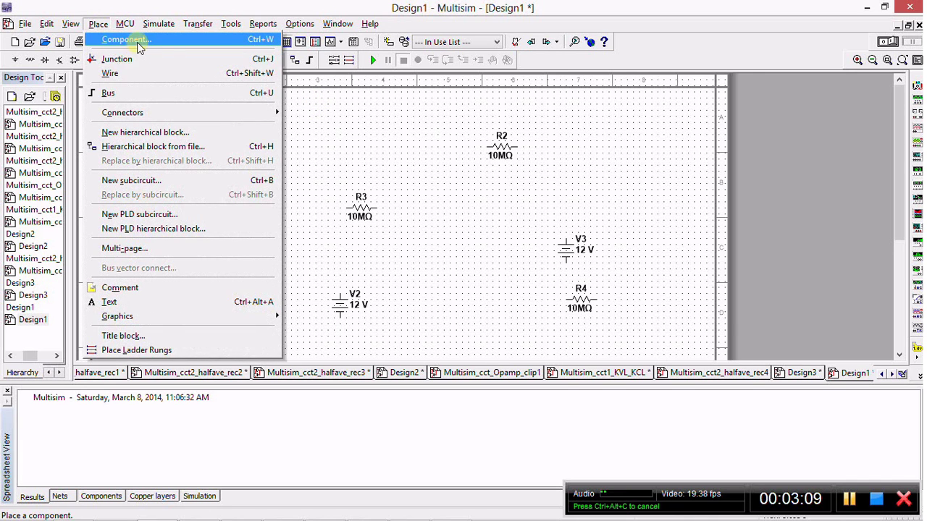
click(140, 44)
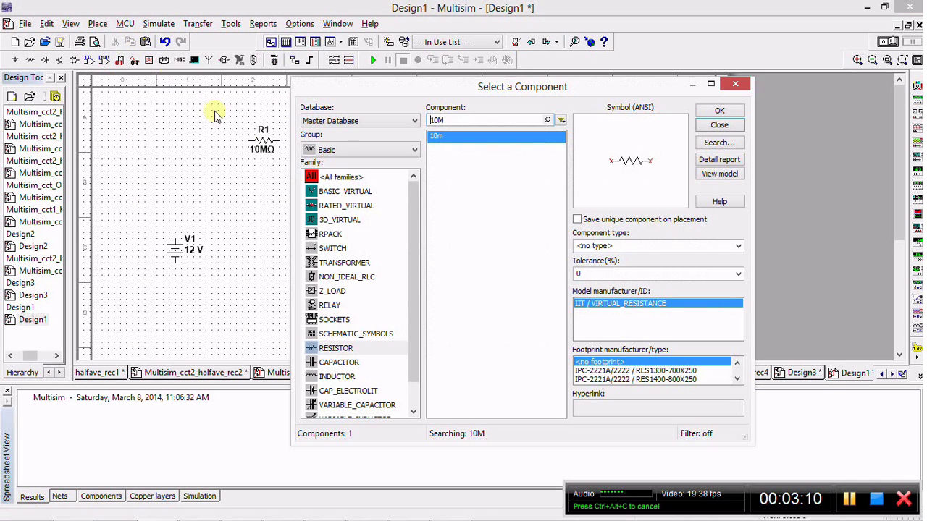
click(362, 150)
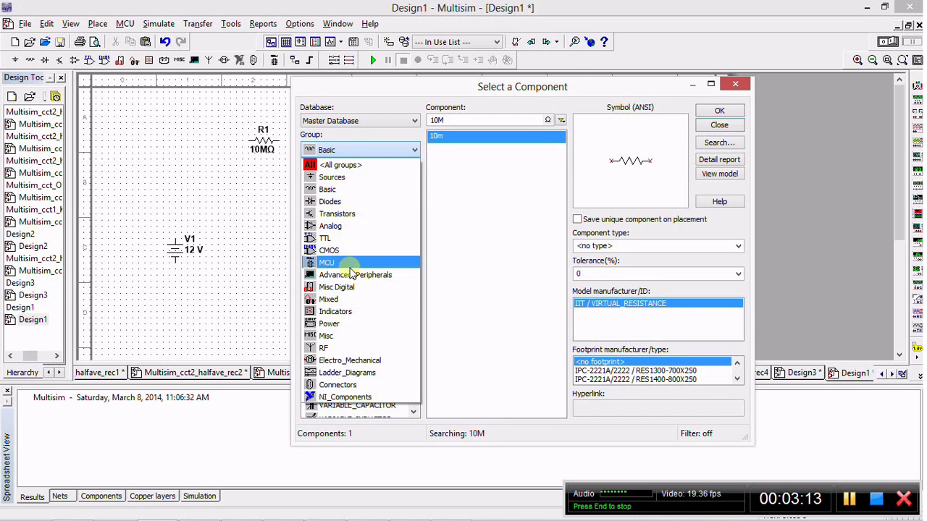
click(350, 316)
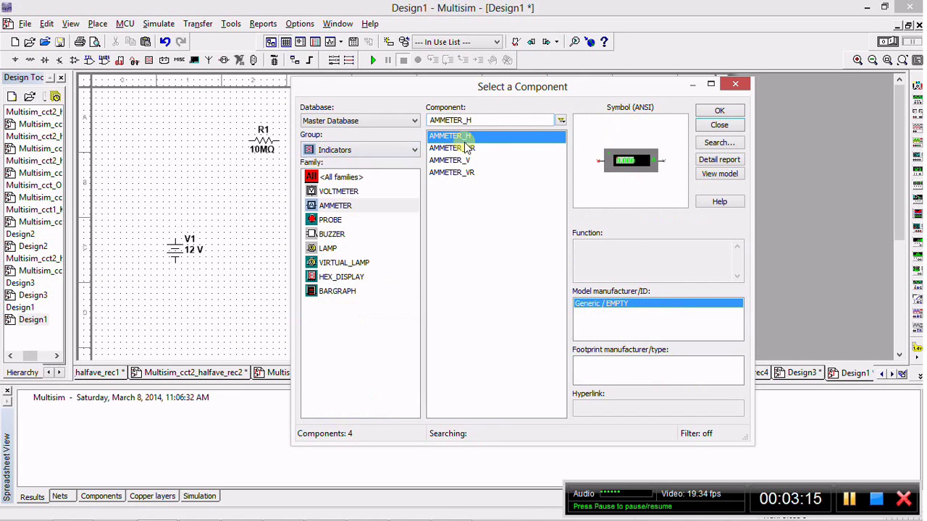
click(719, 110)
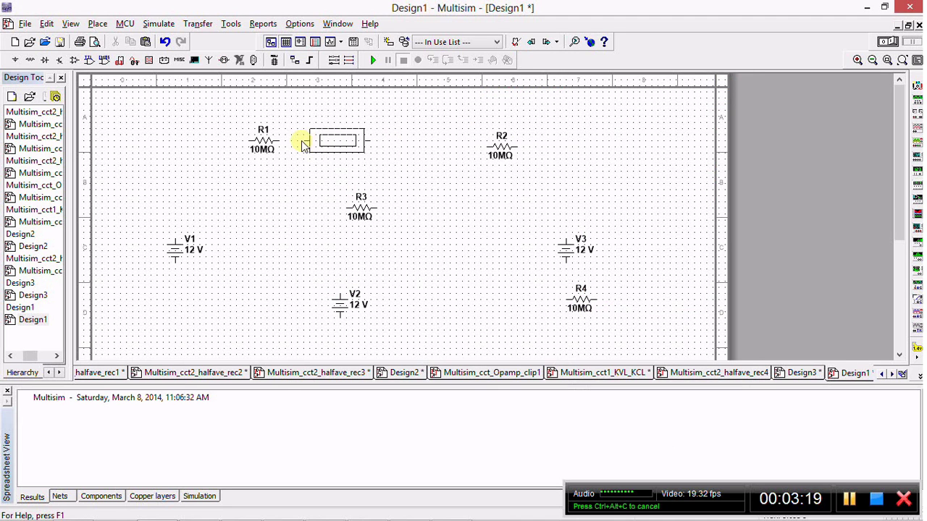
click(303, 144)
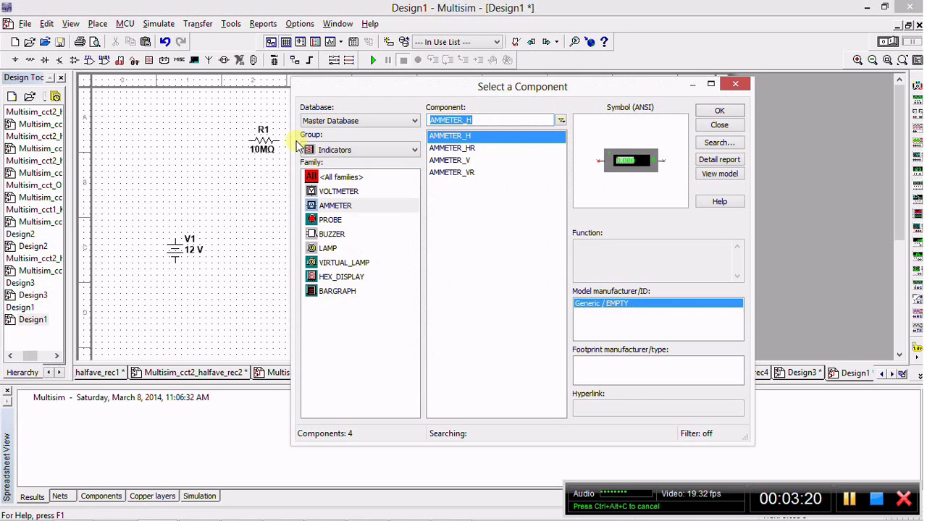
Step: Add horizontal ammeter U2 beside R2 and vertical AMMETER_V U3 beside R3
click(719, 111)
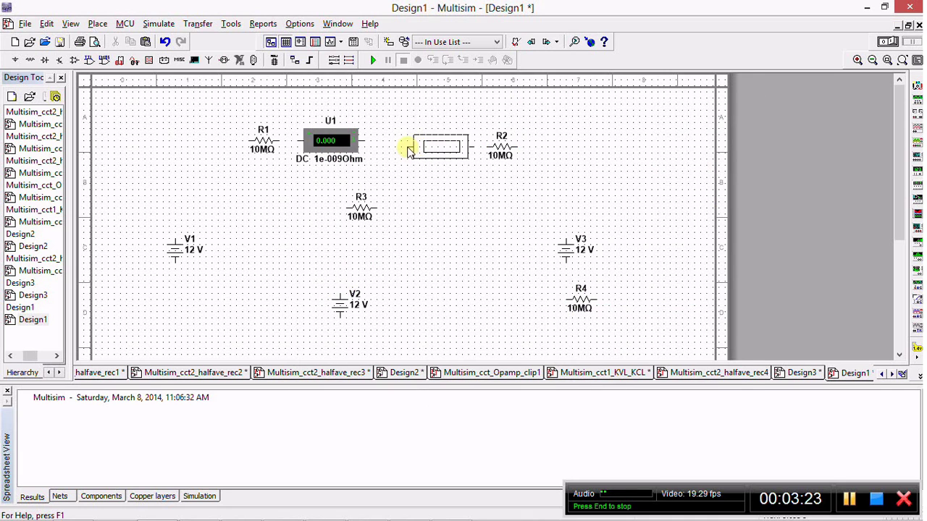
click(409, 149)
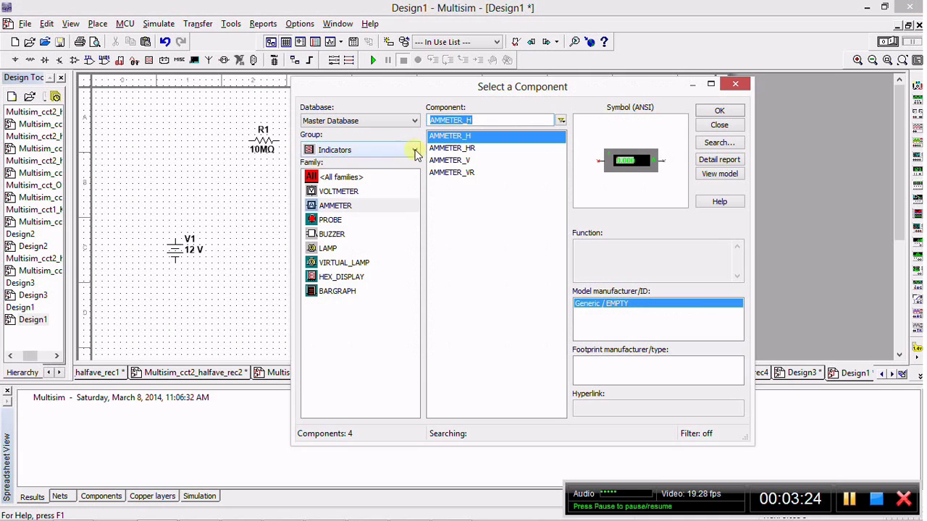
click(463, 160)
click(717, 113)
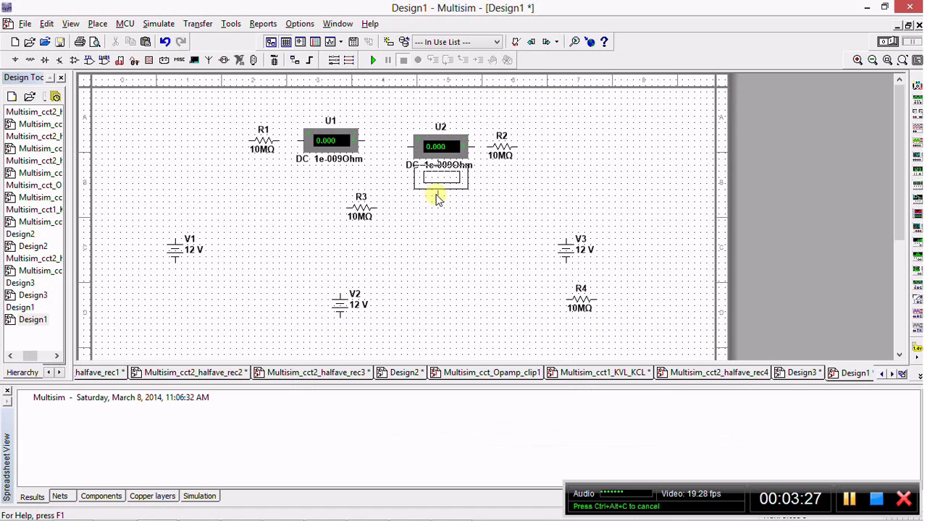
click(409, 216)
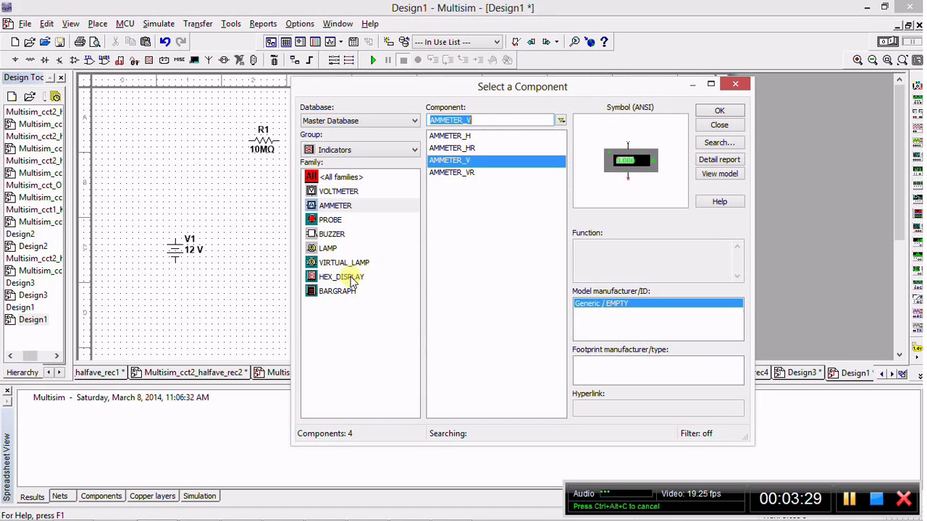
click(719, 125)
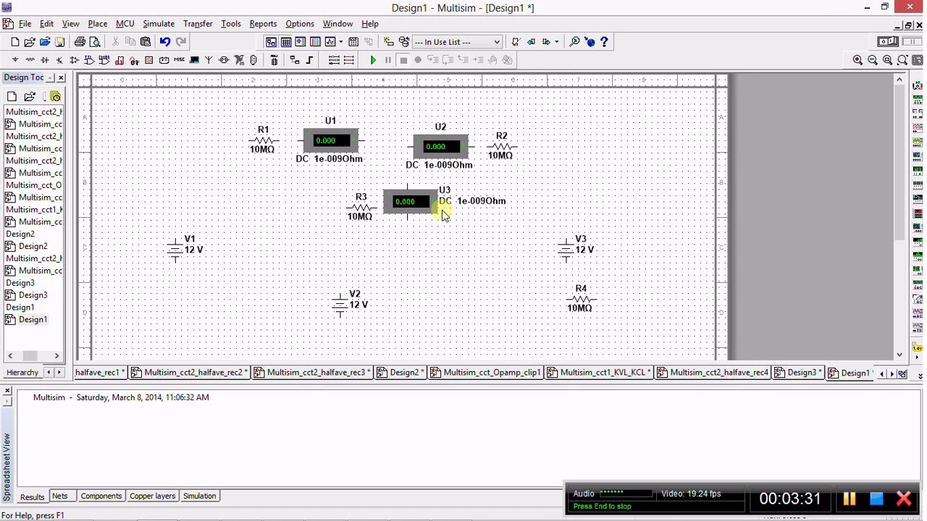
click(95, 25)
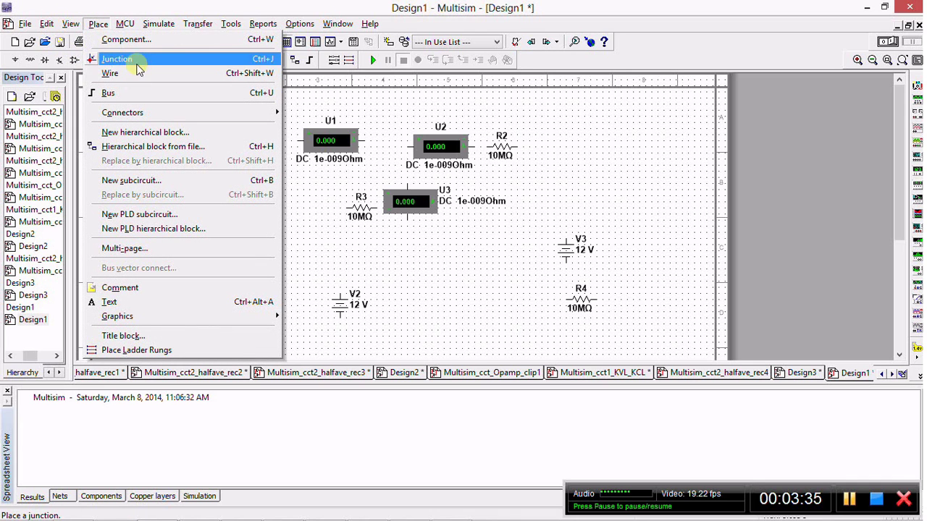
Step: Place two VOLTMETER_V voltmeters: U4 above V1 and U5 to the right of V3
click(146, 42)
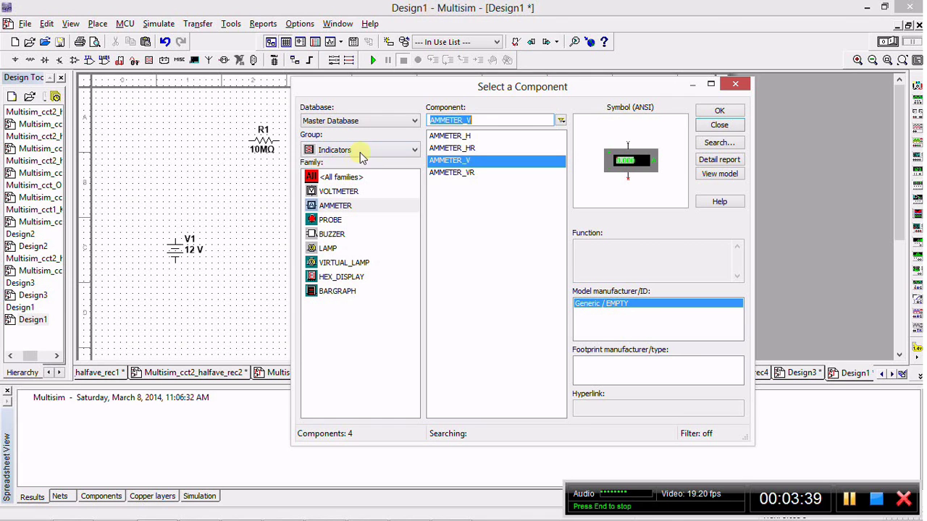
click(348, 194)
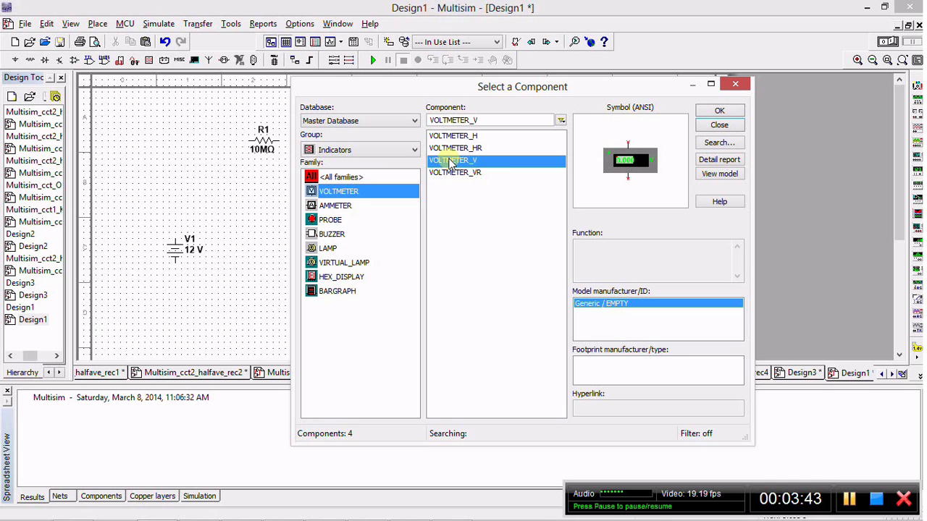
click(719, 111)
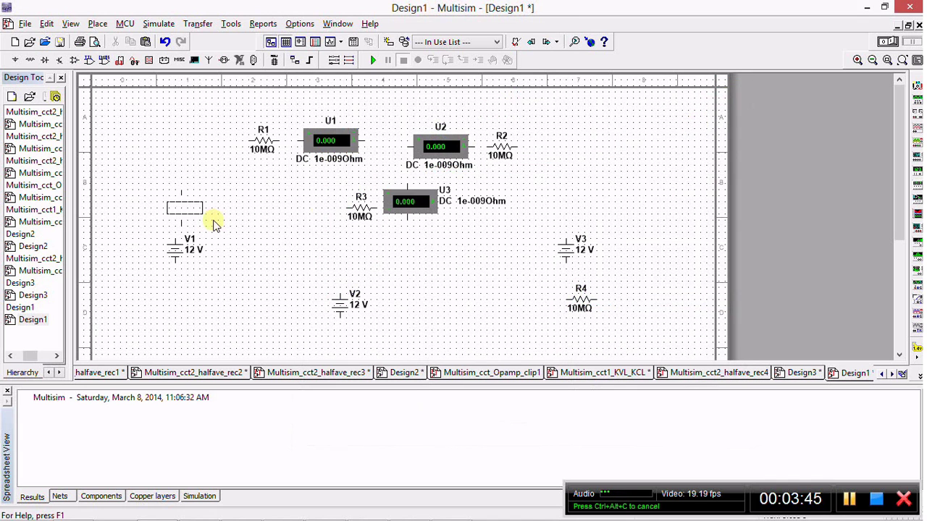
click(124, 223)
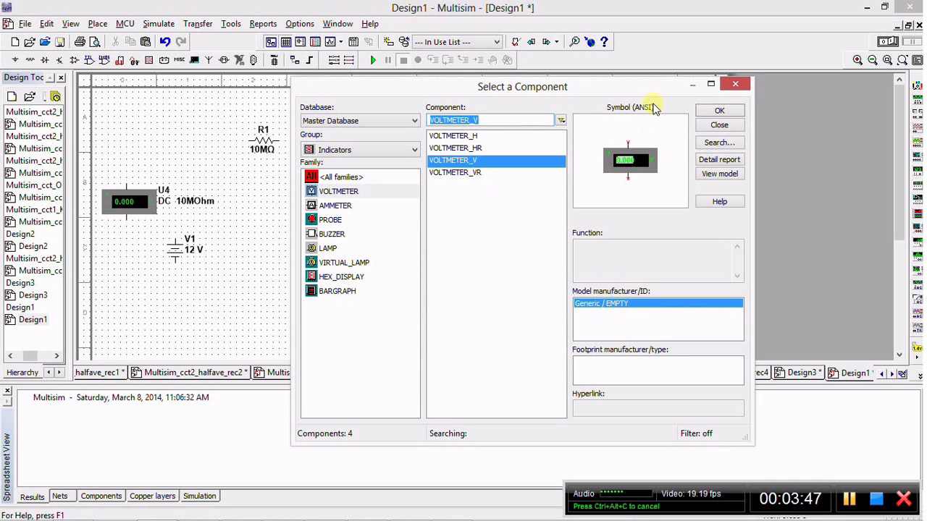
click(715, 112)
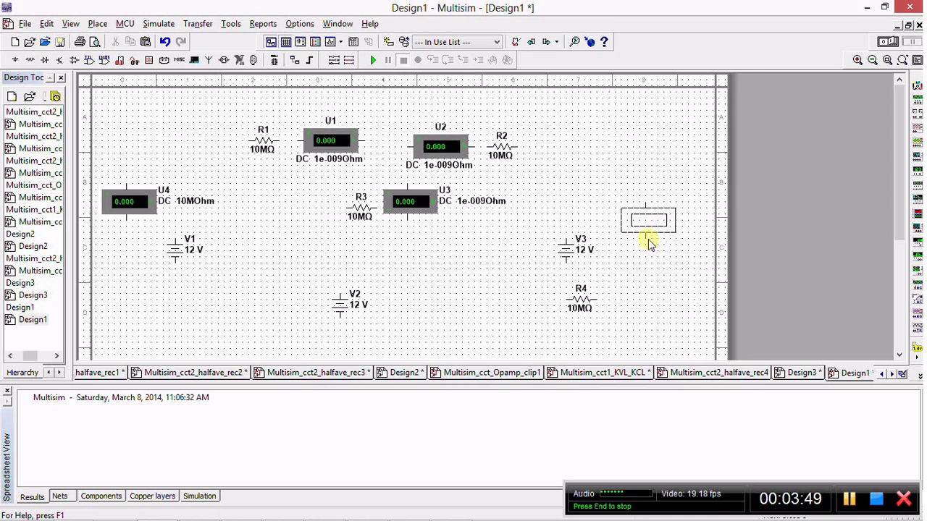
click(649, 239)
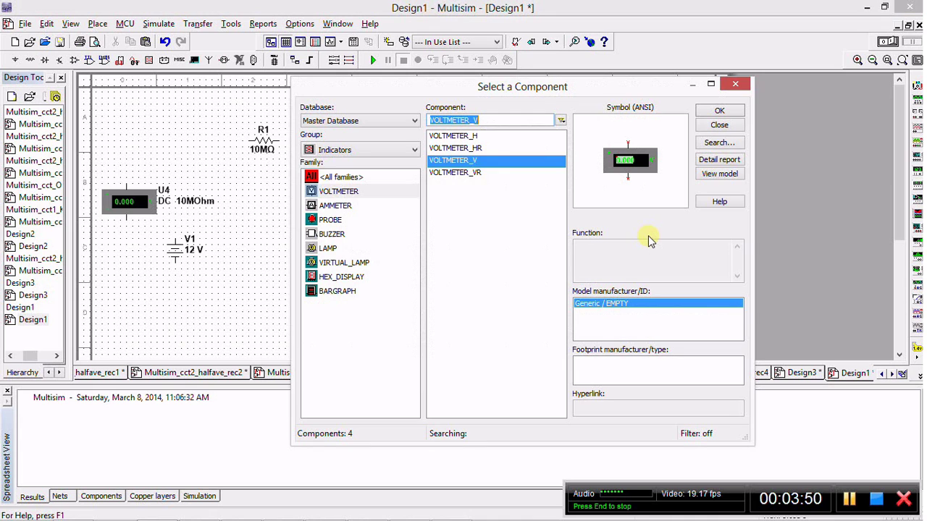
click(719, 125)
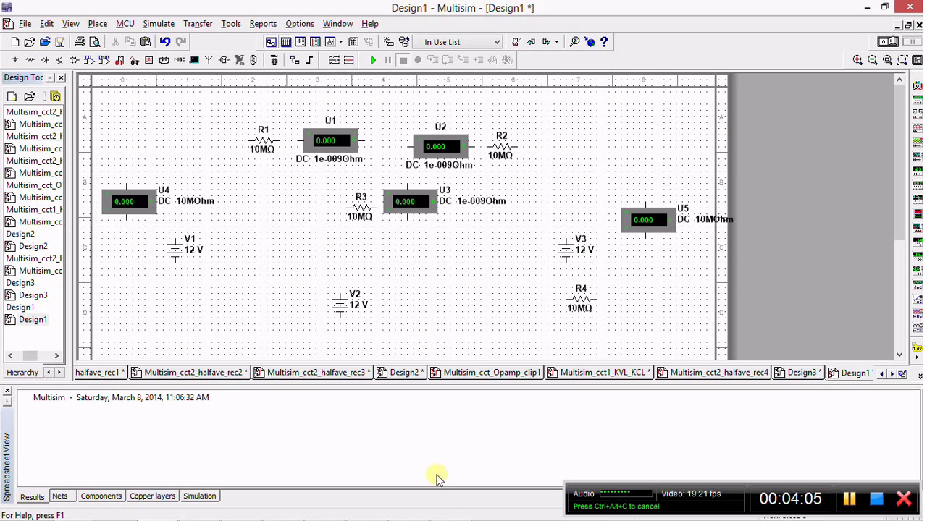
mouse_move(325, 468)
click(325, 507)
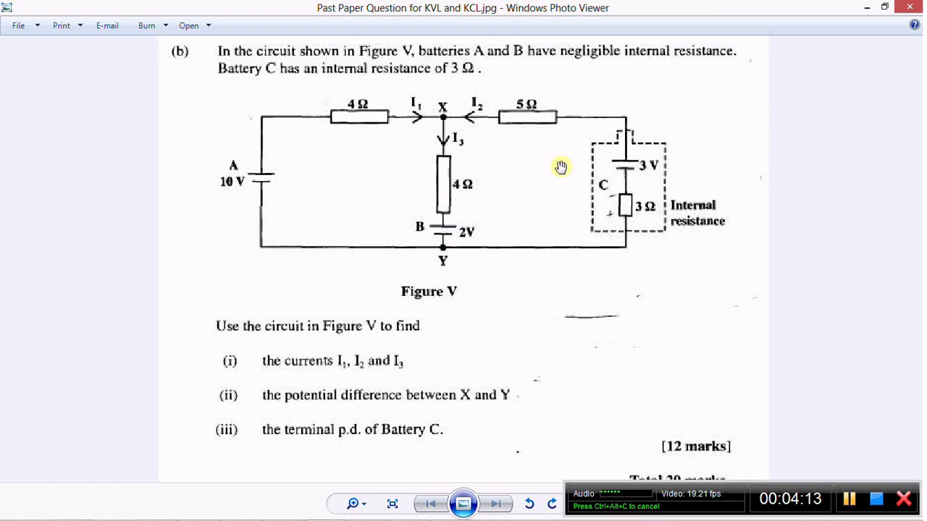
click(866, 7)
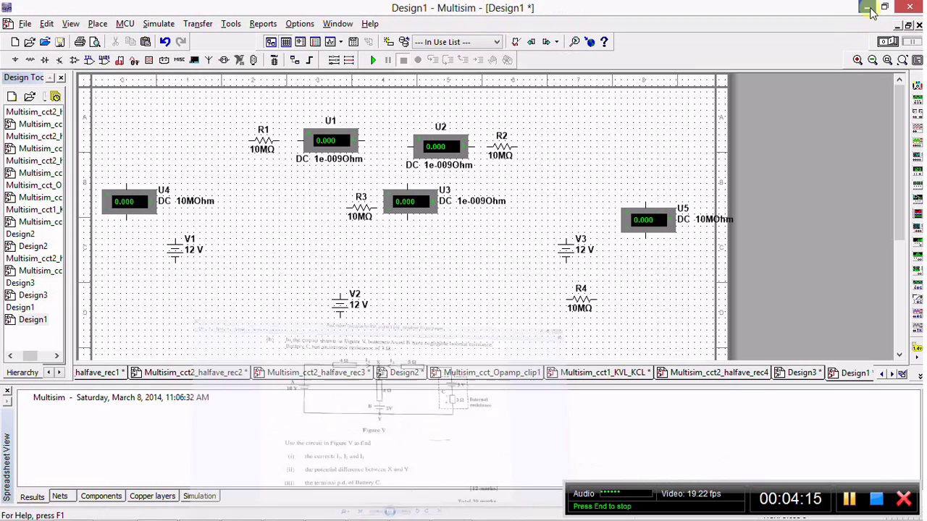
Step: Move V3 up beside U5, rotate R4 90° clockwise and set it below V3
drag(565, 261, 577, 215)
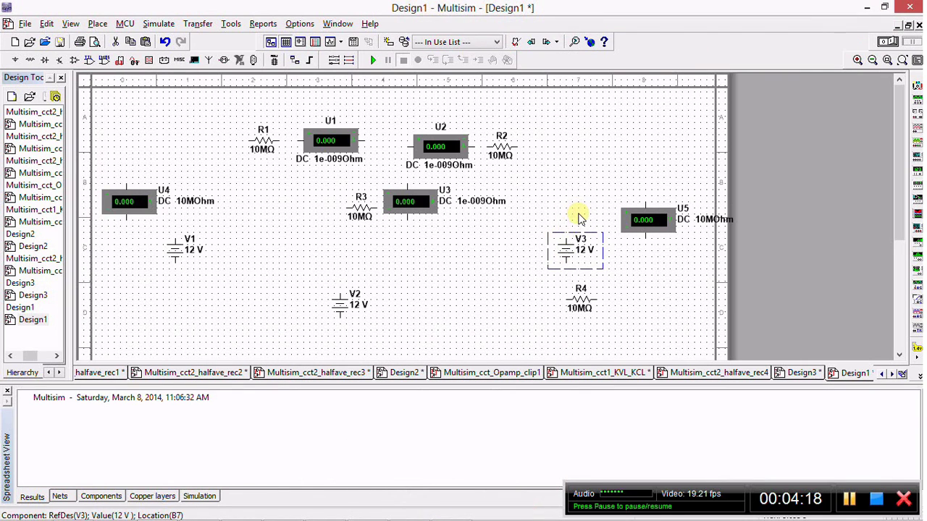
click(572, 307)
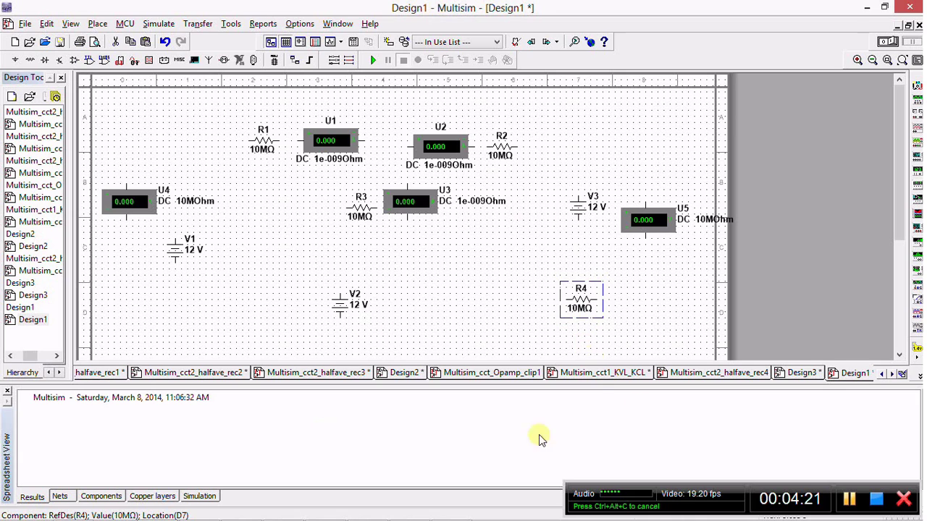
right_click(583, 298)
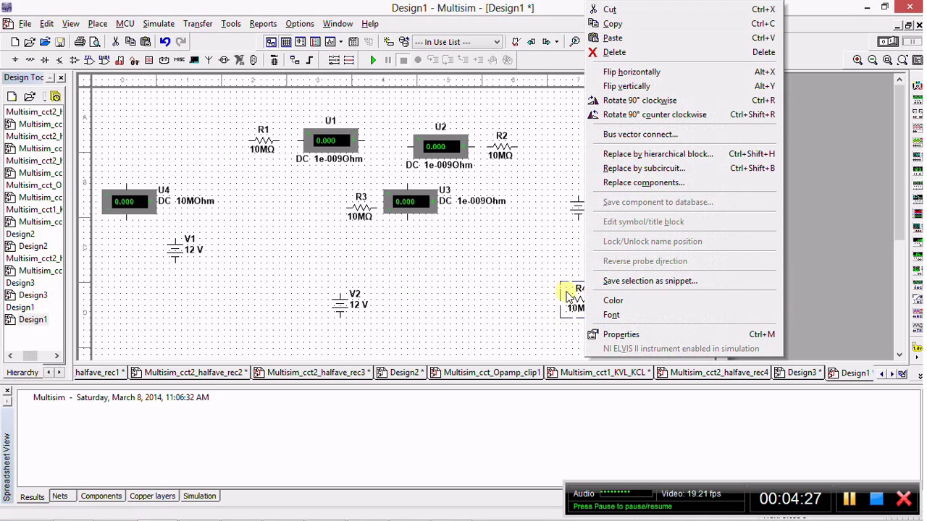
click(619, 101)
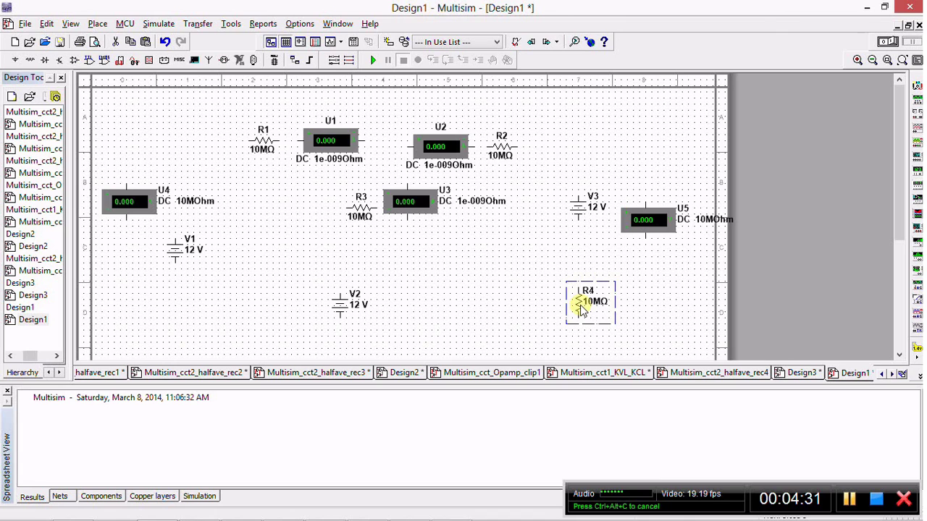
drag(581, 307, 578, 265)
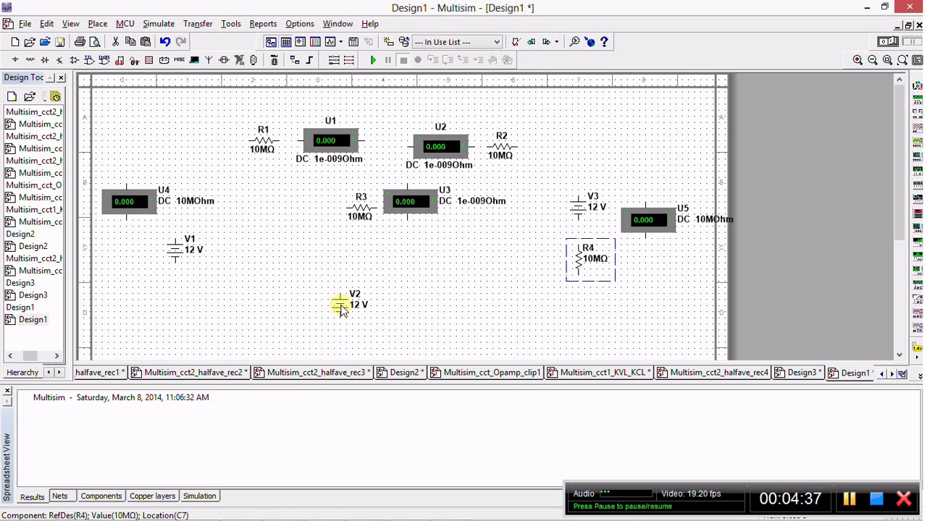
Step: Rotate R3 90° clockwise, set it between U3 and V2, and move U3 above it
click(366, 208)
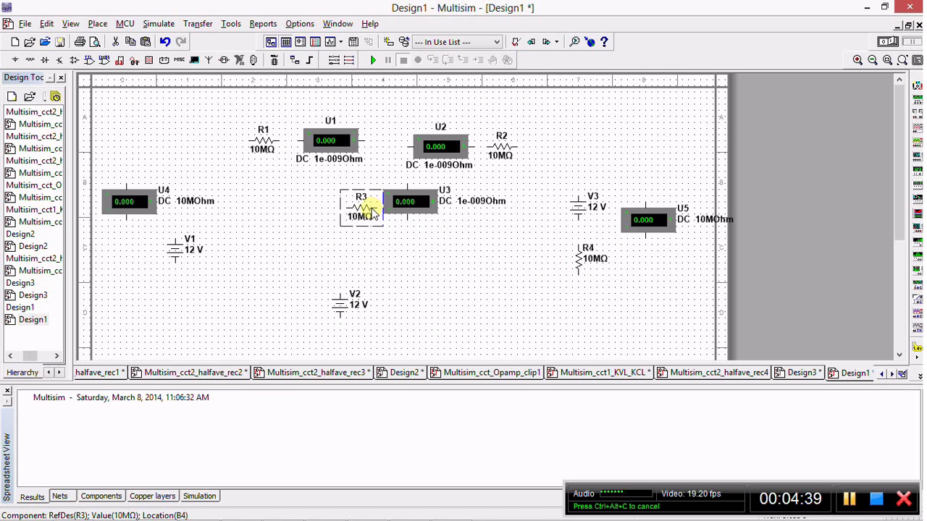
right_click(366, 211)
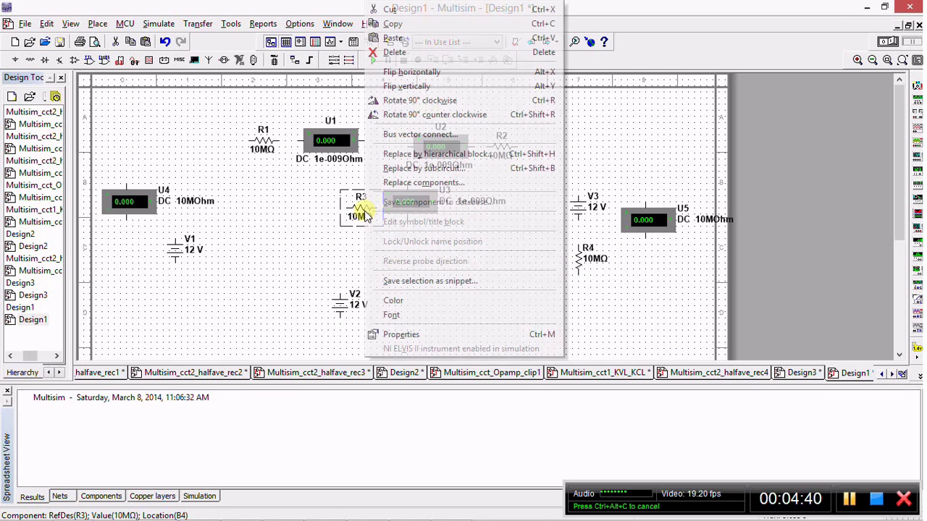
click(416, 101)
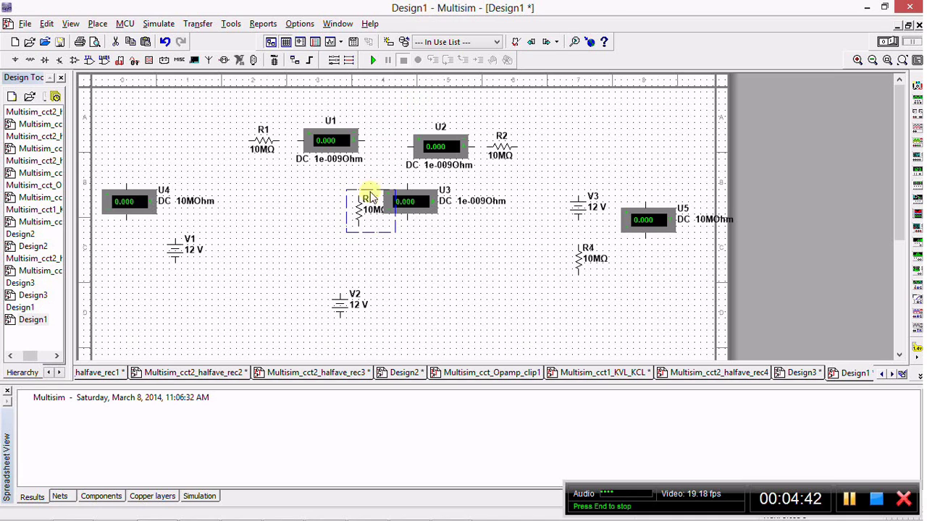
click(346, 306)
click(355, 217)
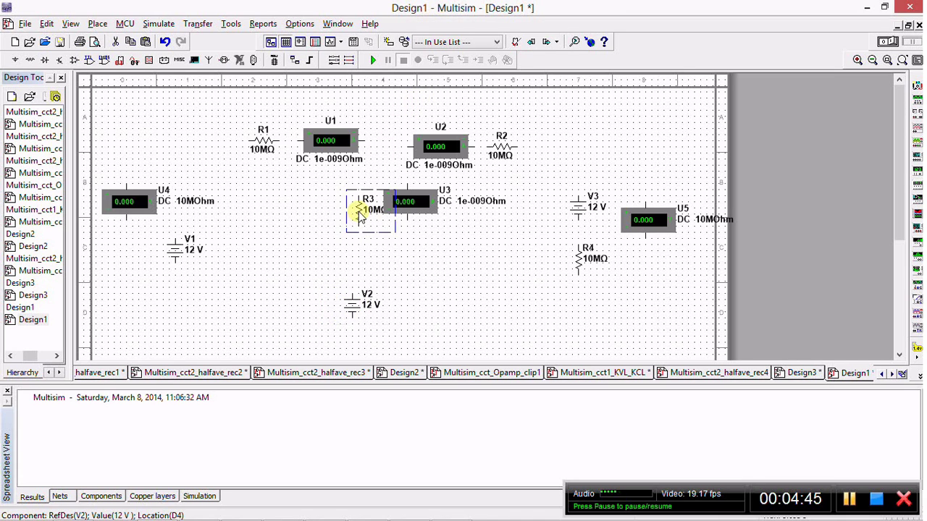
drag(358, 232, 352, 256)
drag(399, 201, 354, 208)
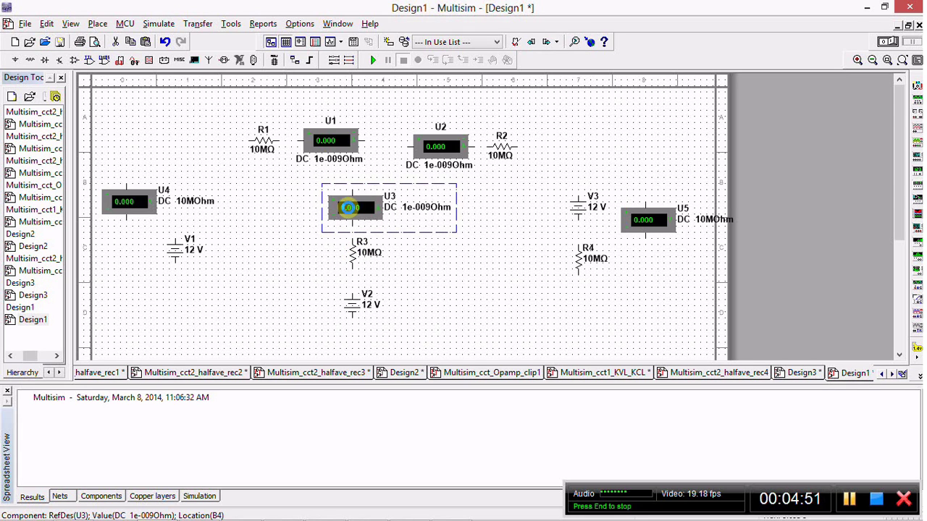
Step: Shift R1, U1, U2 and R2 left into a tidy top row
drag(268, 147, 250, 147)
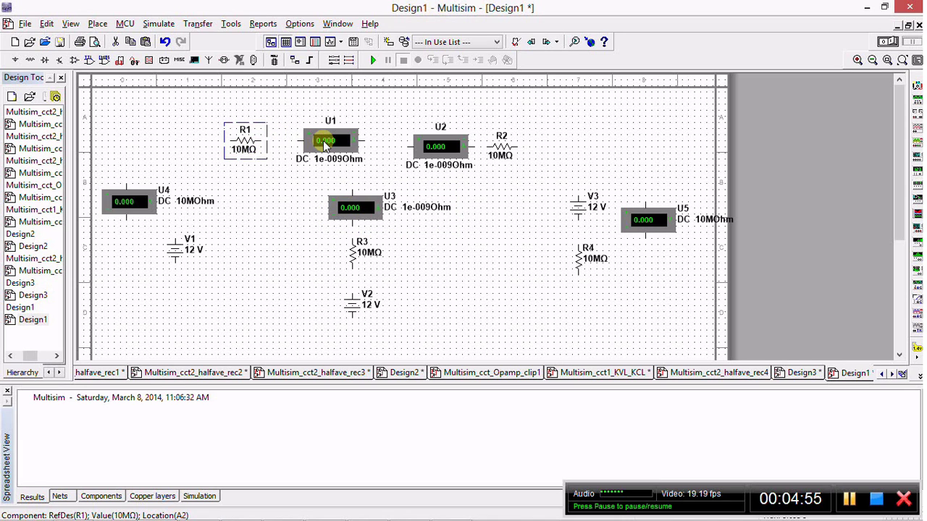
drag(323, 141, 295, 142)
click(434, 146)
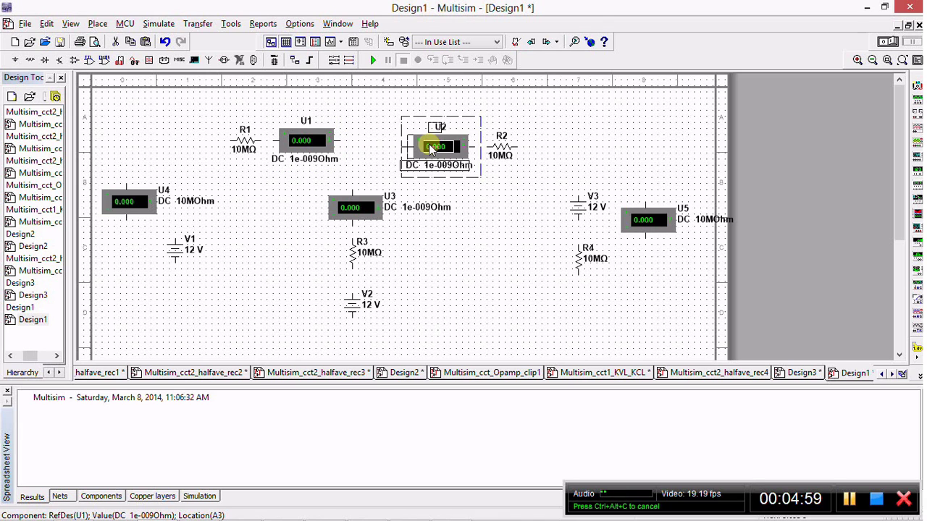
drag(436, 144, 420, 141)
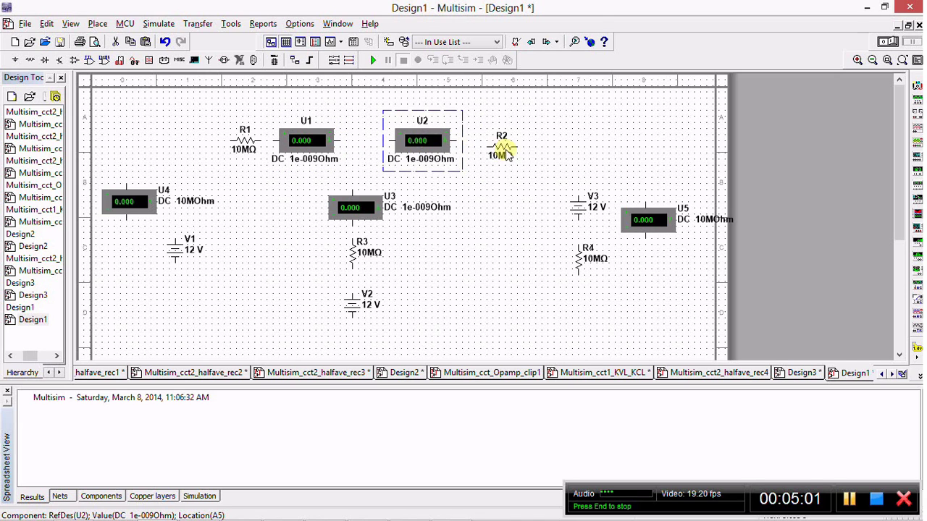
drag(507, 153, 494, 145)
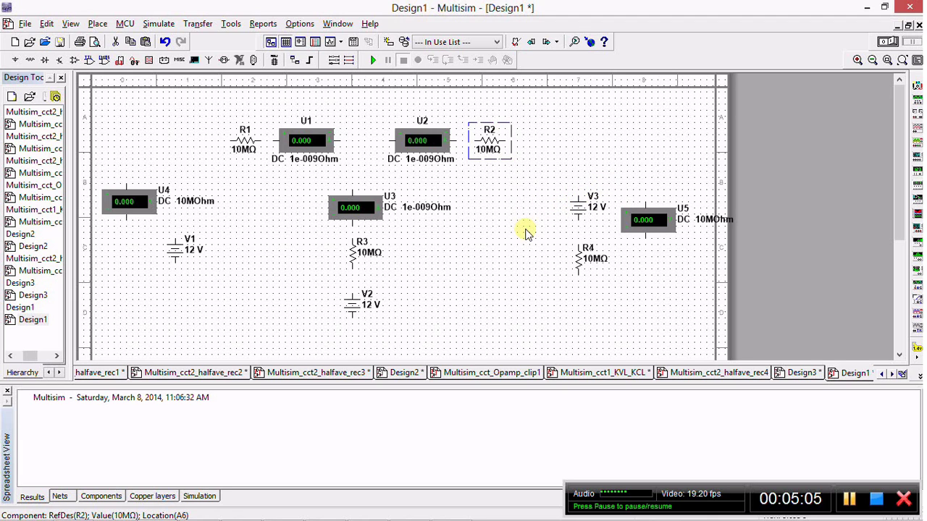
Step: Wire the top row: V3 to R2, R2 to U2, U2 to U1, and R1 to V1
click(578, 196)
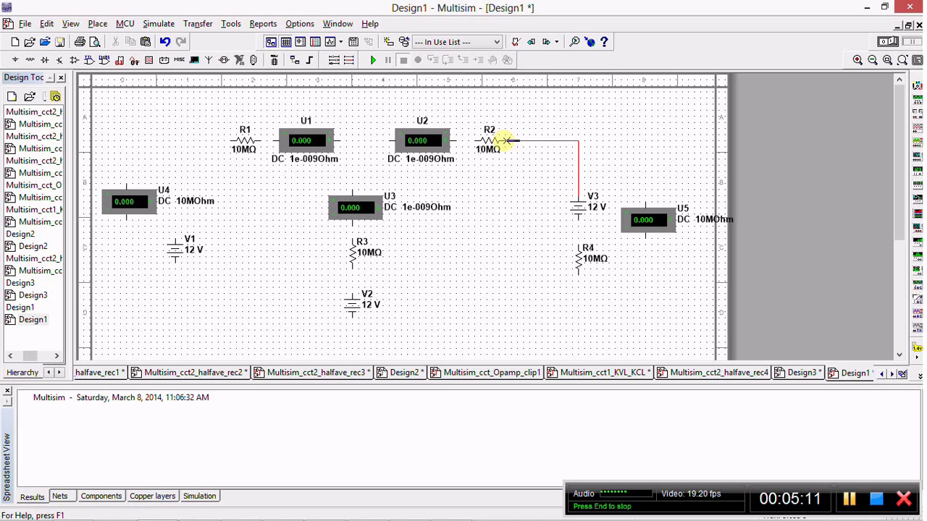
click(509, 139)
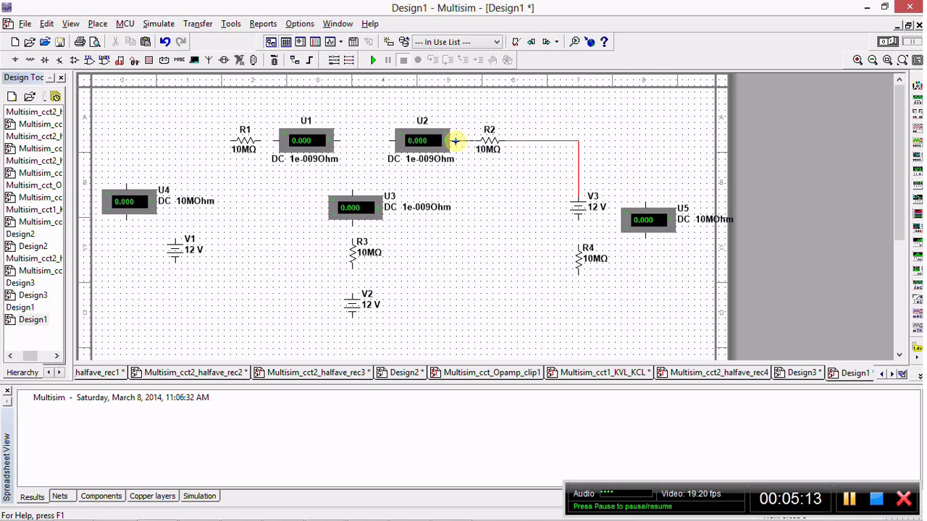
click(454, 141)
click(393, 140)
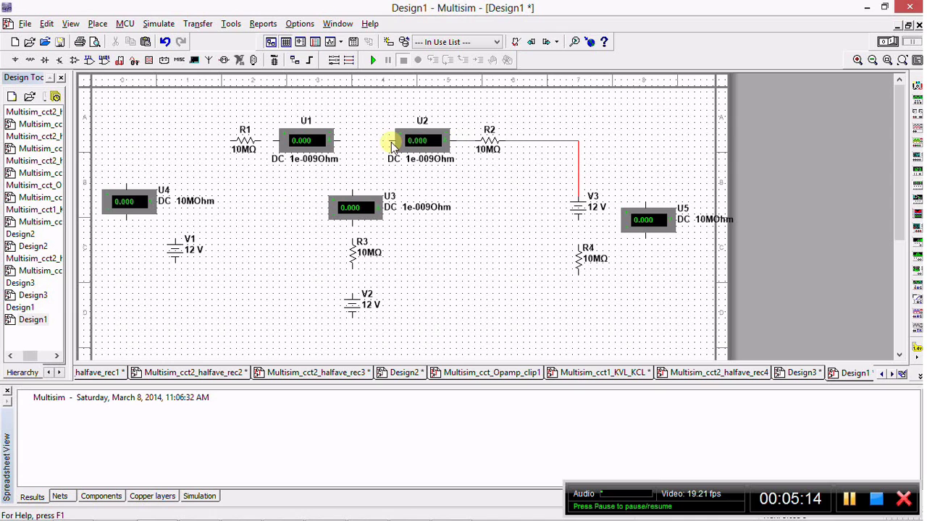
click(341, 140)
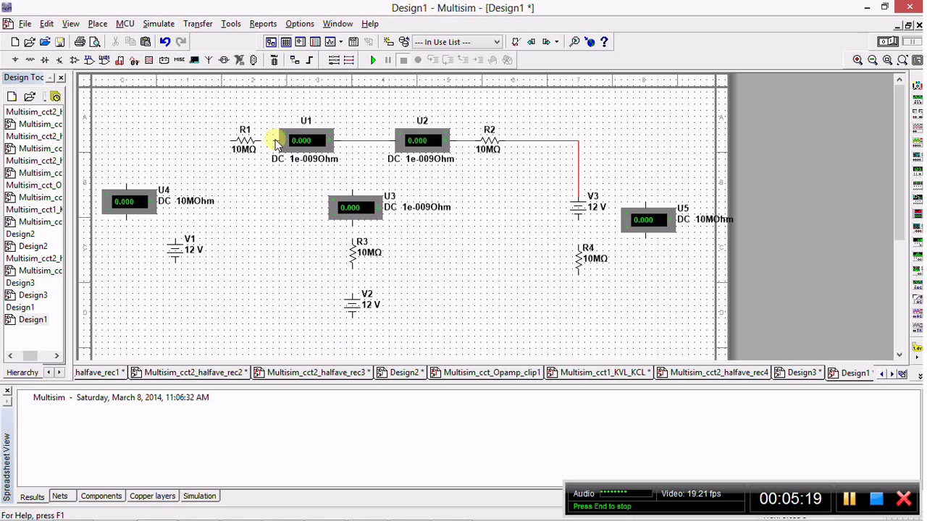
click(231, 140)
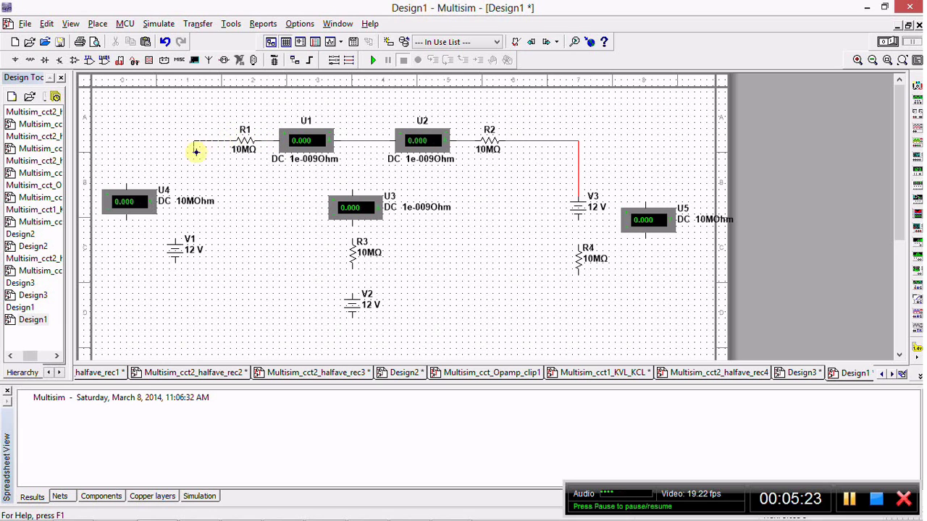
click(176, 239)
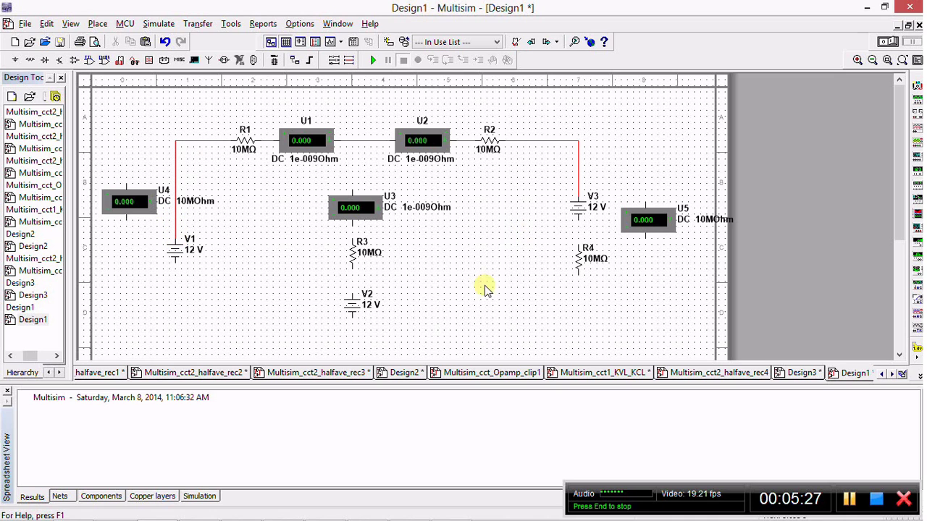
Step: Connect U3 onto the U1–U2 wire and V3's bottom terminal to R4's top
click(352, 192)
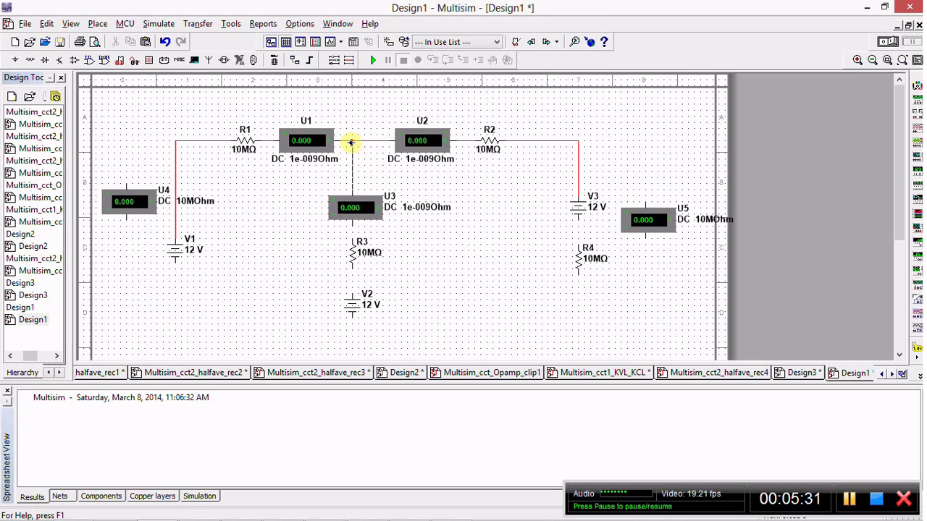
click(351, 142)
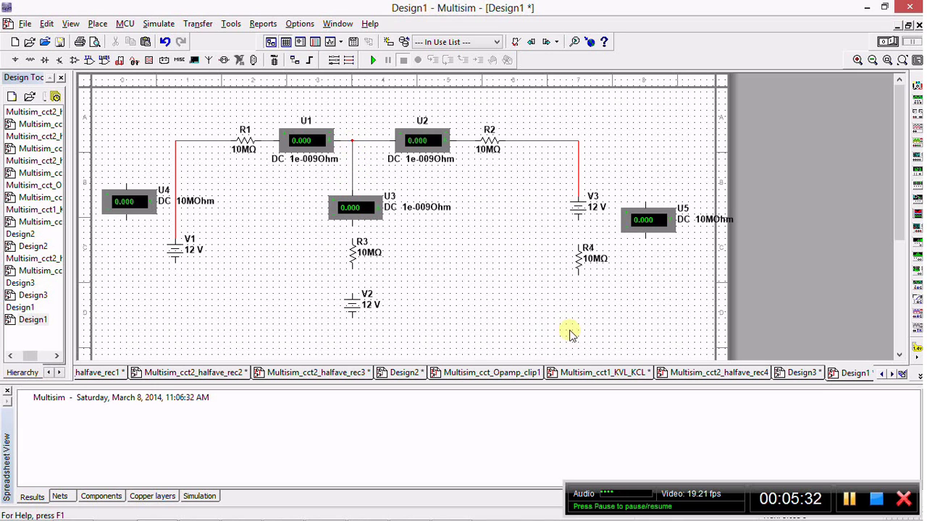
click(578, 219)
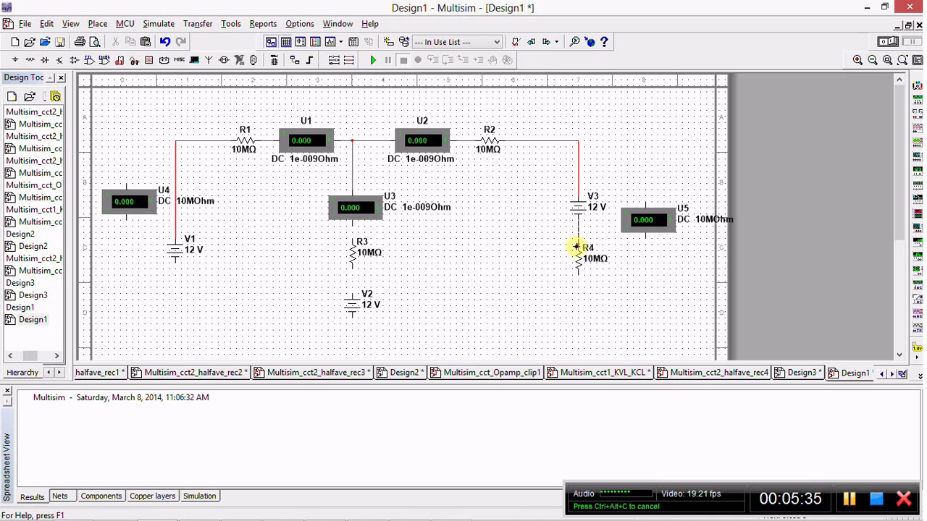
click(577, 247)
Step: Wire R4's bottom terminal to V2's bottom terminal
click(578, 275)
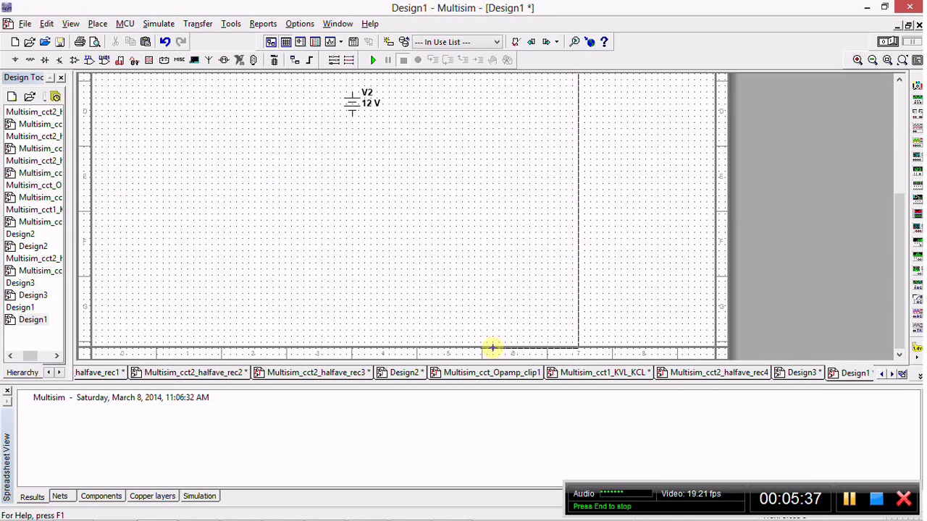
click(355, 123)
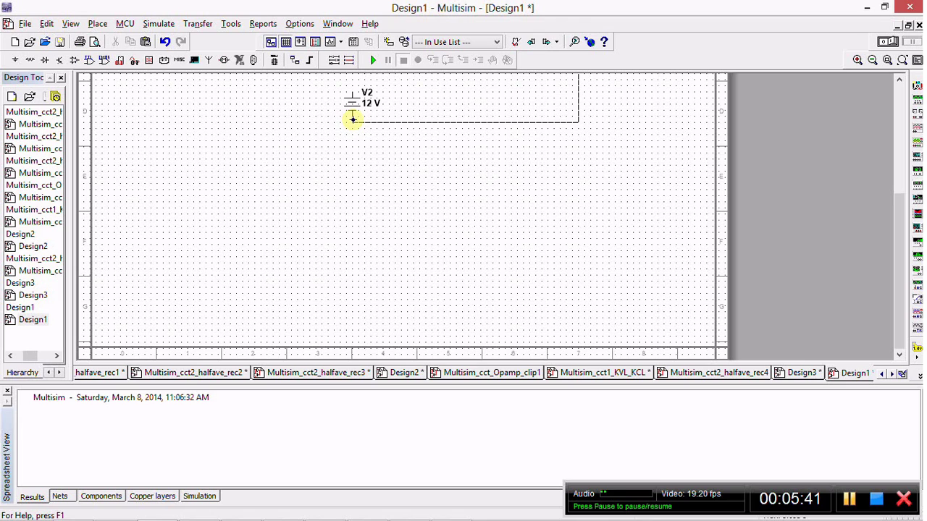
click(352, 119)
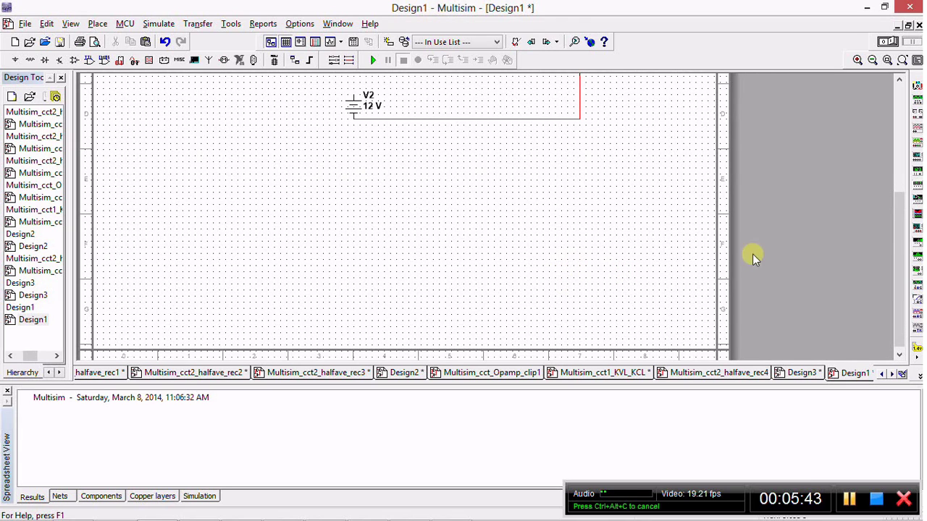
drag(890, 238, 897, 139)
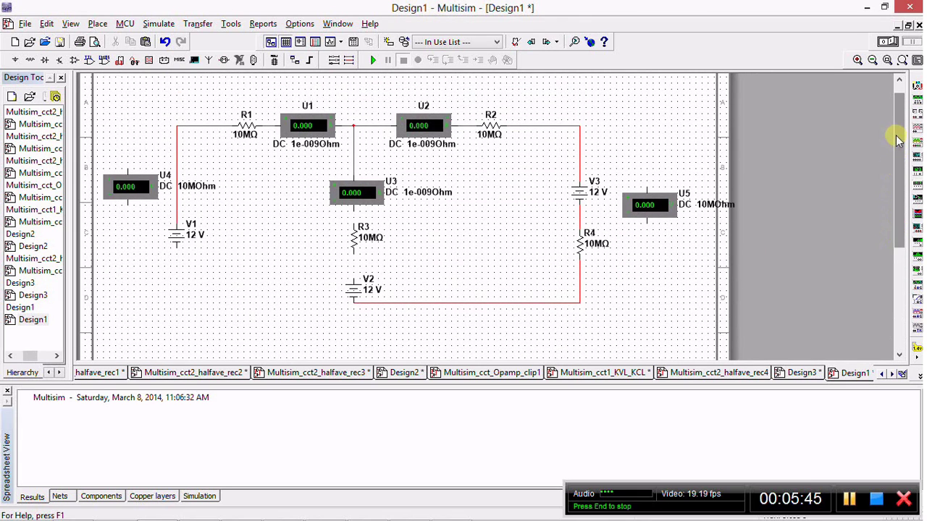
click(175, 246)
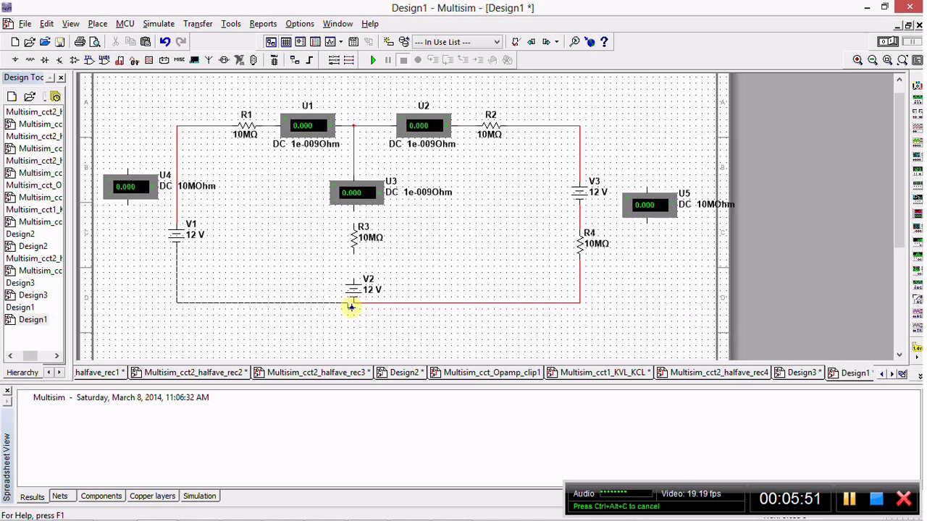
key(Escape)
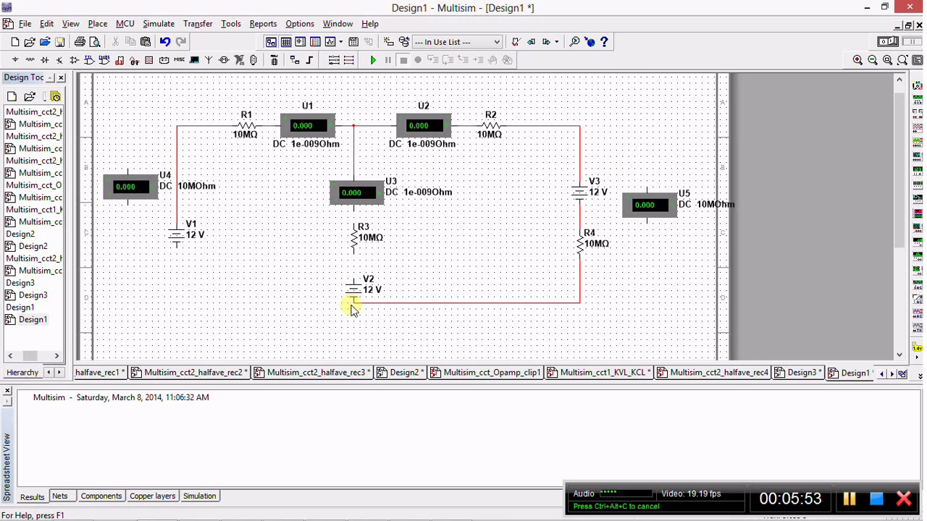
Step: Delete the V2–R4 wire, redraw it from R4 to V2, and start V1's wire
click(385, 303)
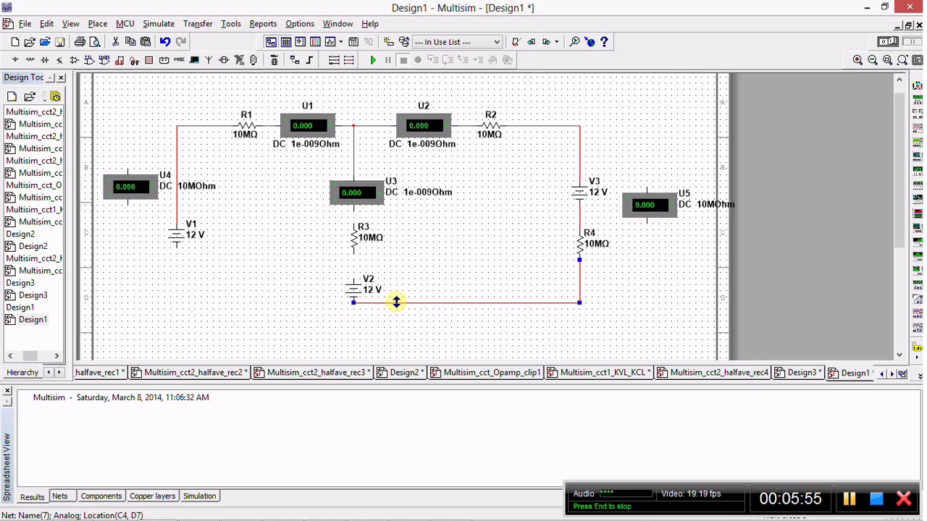
right_click(396, 302)
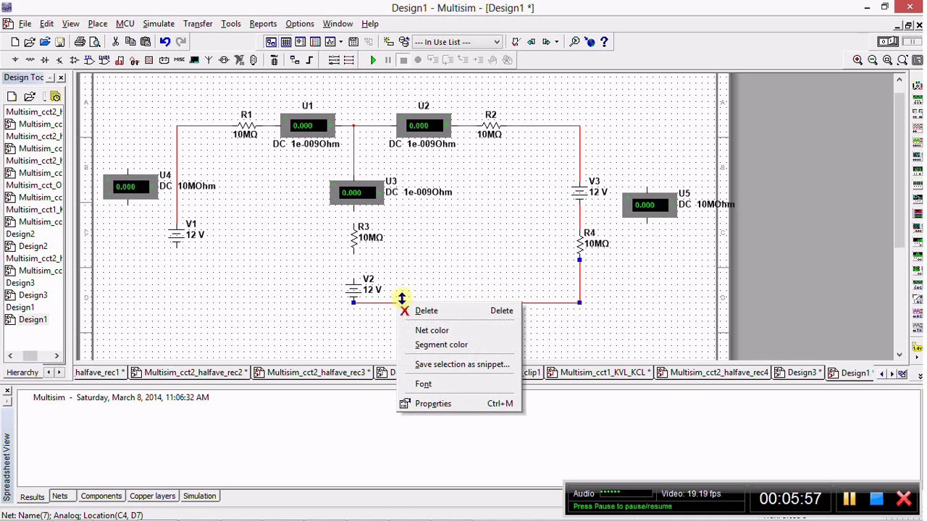
click(409, 310)
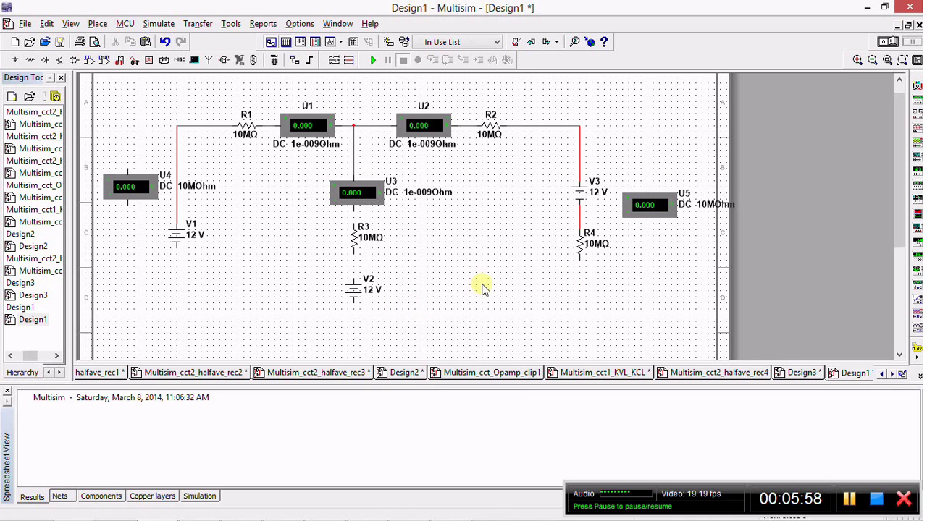
click(579, 271)
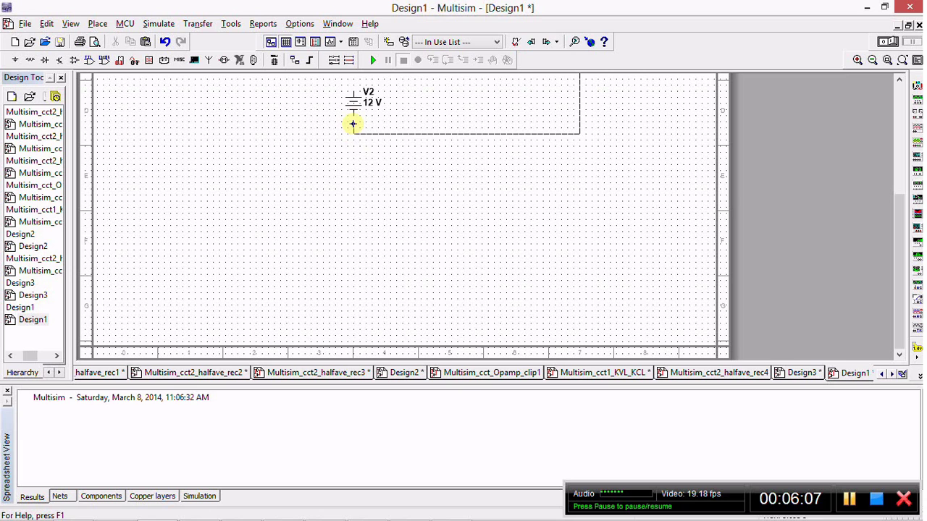
click(353, 116)
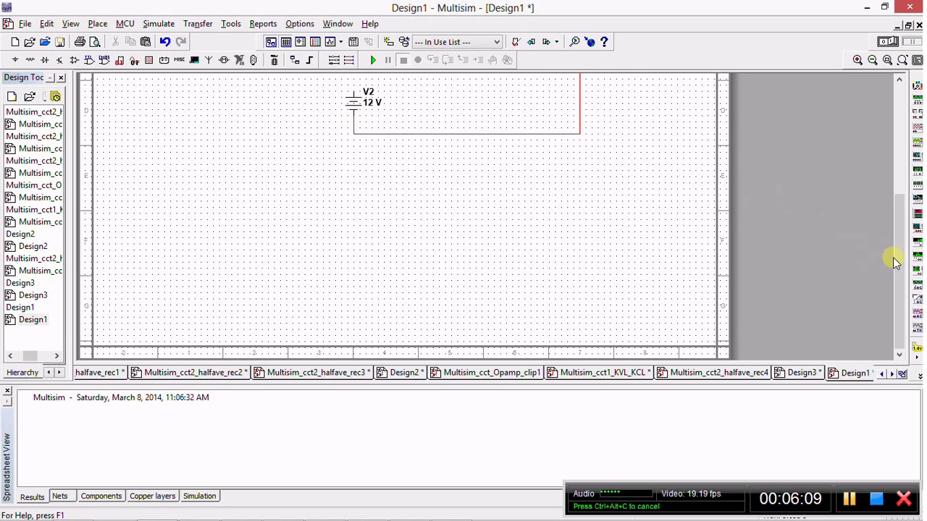
drag(893, 314, 895, 138)
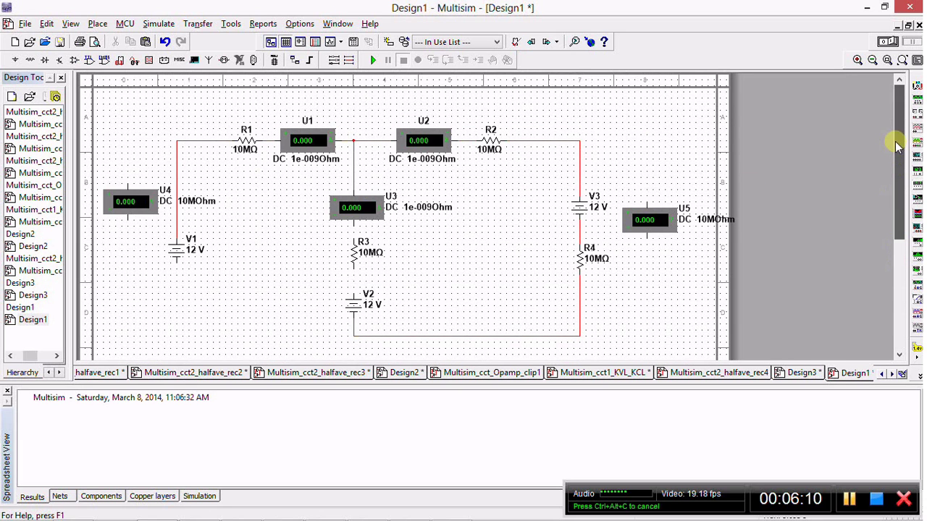
click(176, 260)
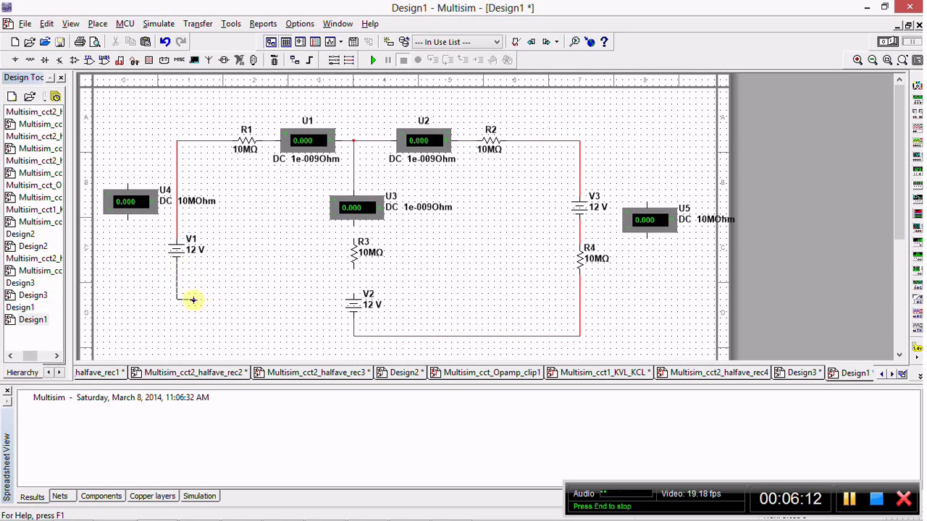
Step: Join V1 to the bottom wire, wire U5 across V3/R2 and R4, and start U4's lead
click(354, 334)
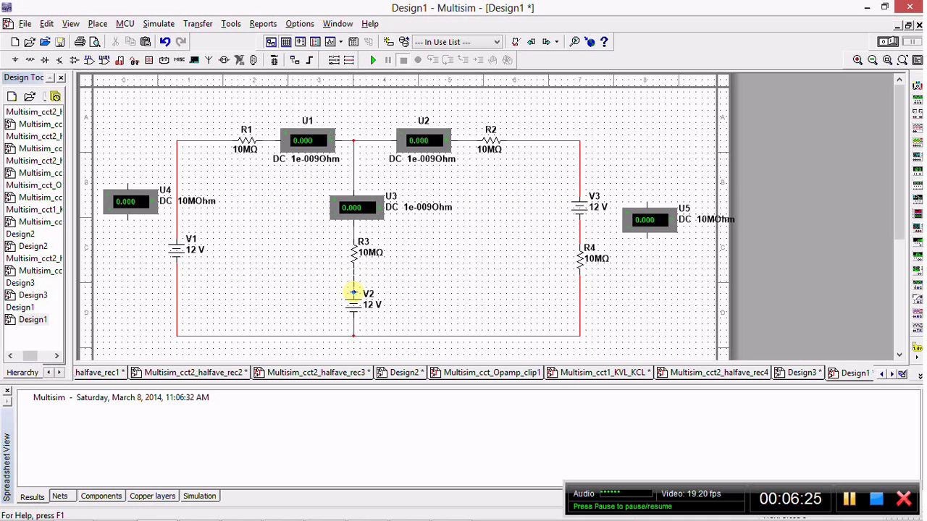
click(646, 202)
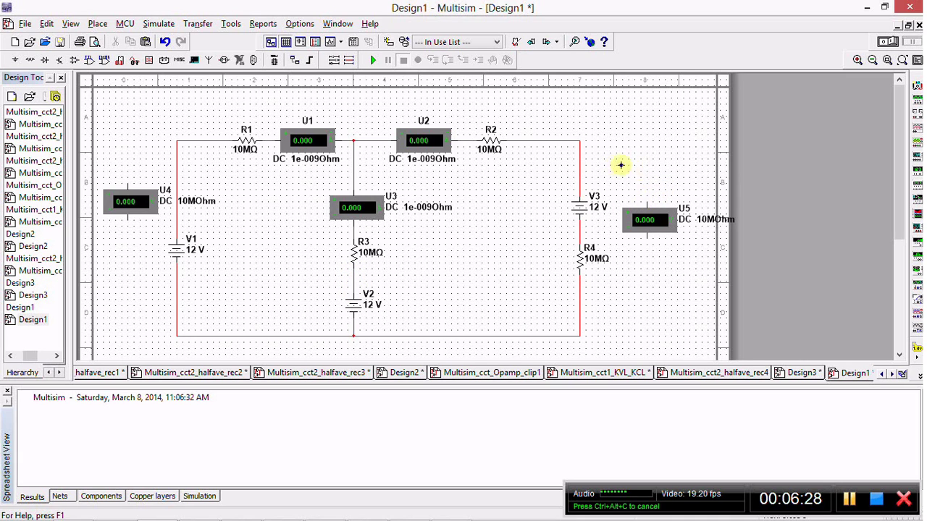
click(580, 167)
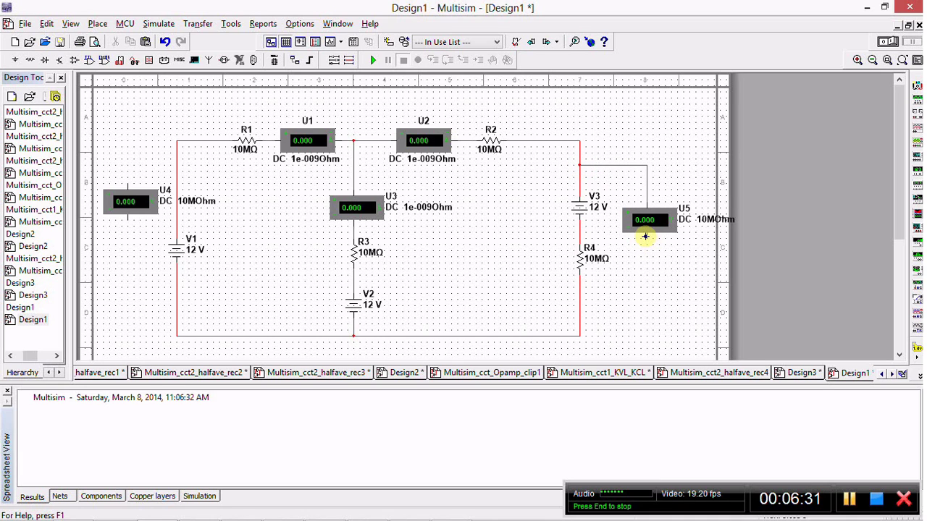
click(579, 287)
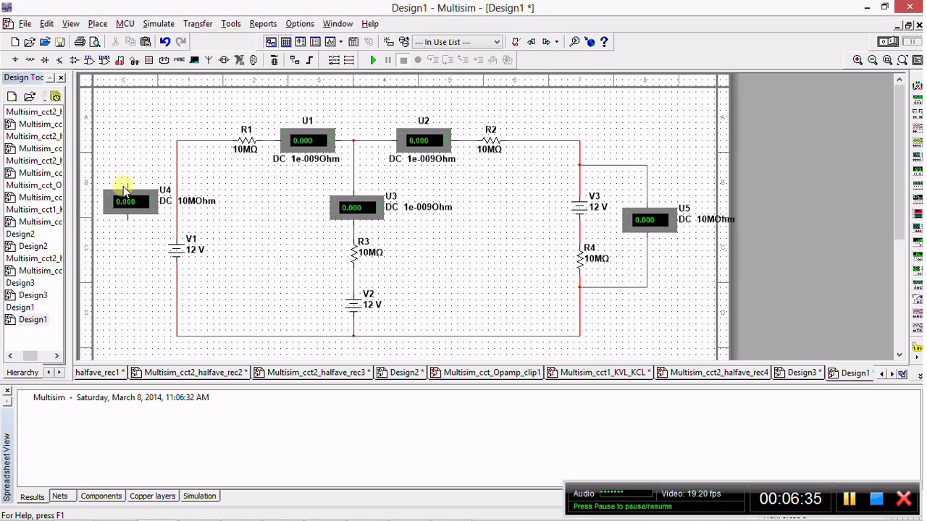
click(128, 187)
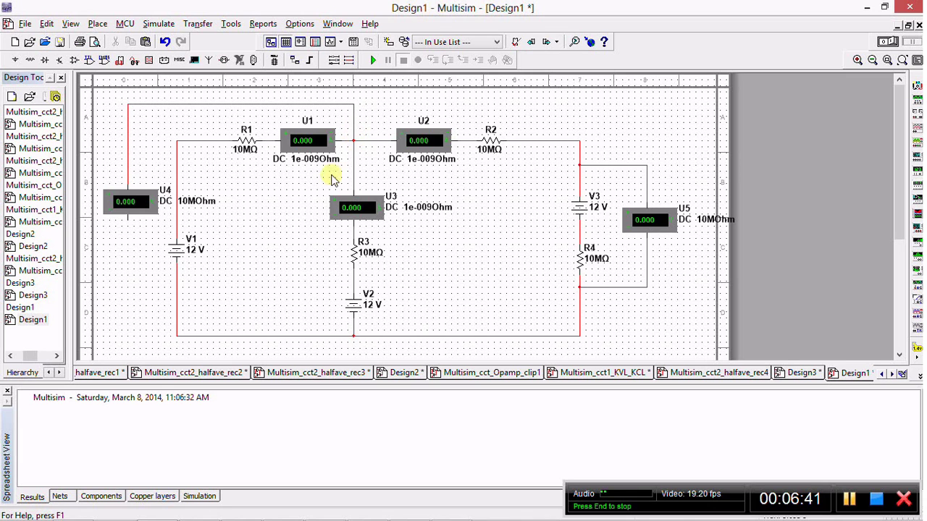
Step: Wire voltmeter U4's lower terminal down to the circuit's bottom corner
scroll(427, 231, down, 1)
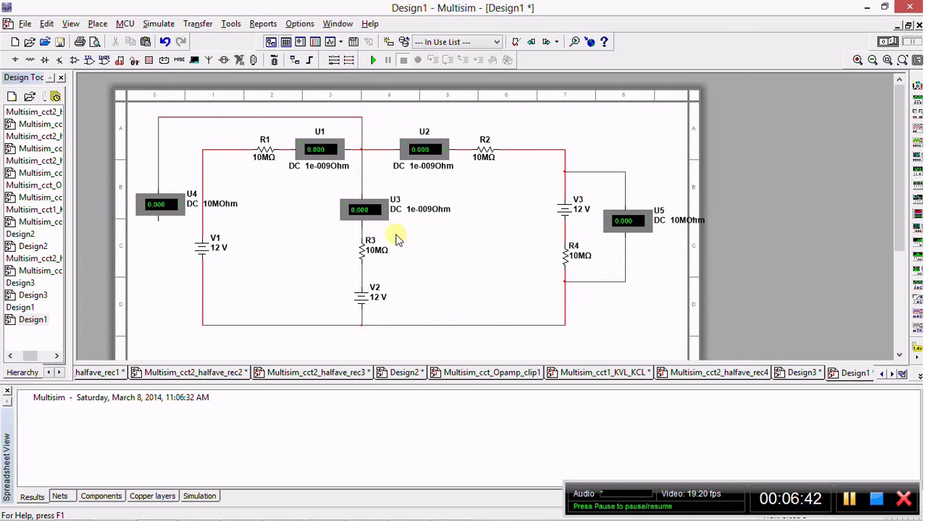
click(159, 228)
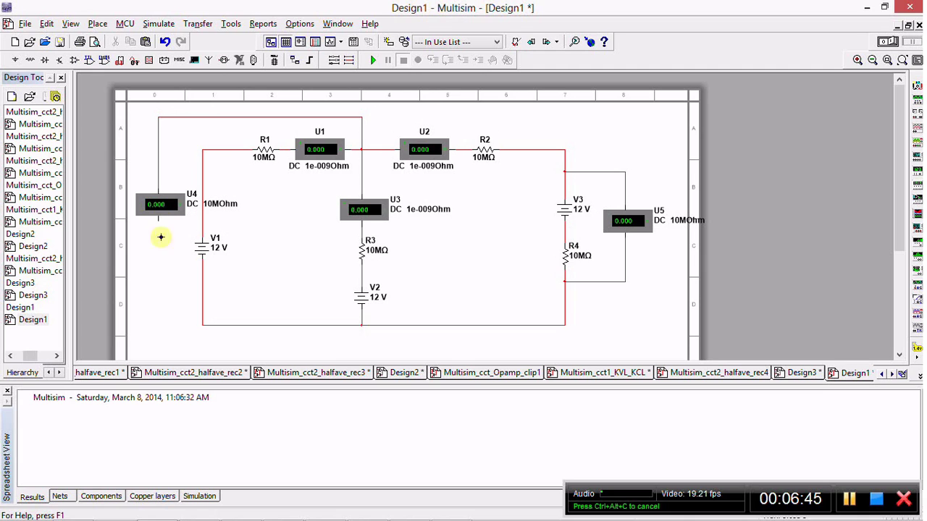
click(203, 325)
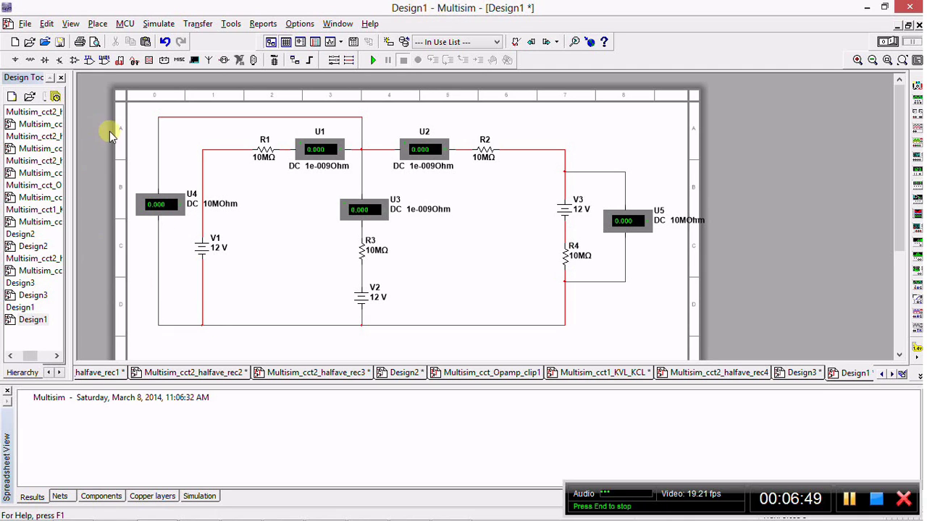
Step: Place a GROUND symbol from Sources > POWER_SOURCES below the circuit
click(95, 25)
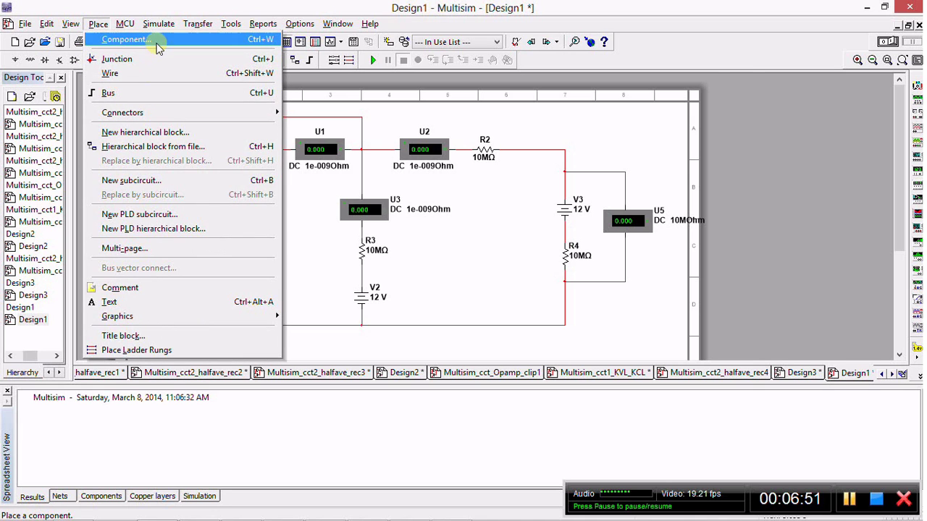
click(155, 41)
click(346, 150)
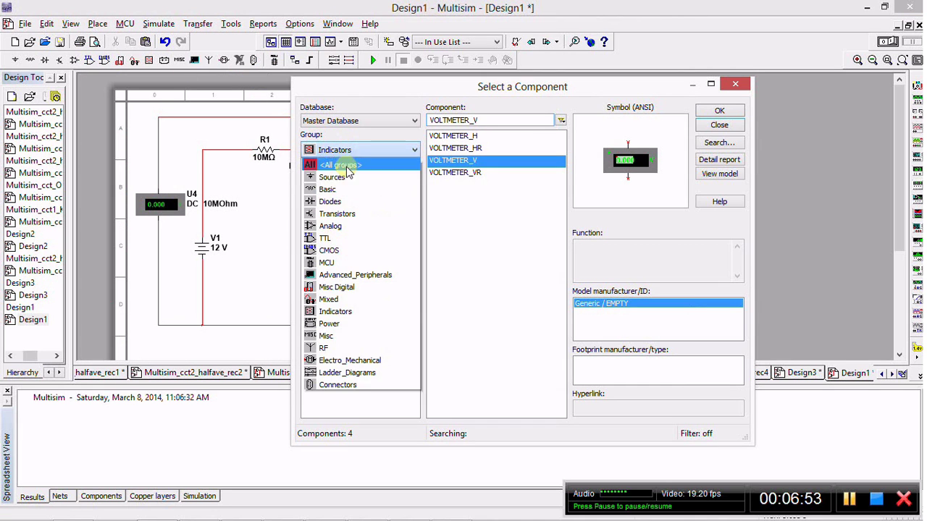
click(332, 177)
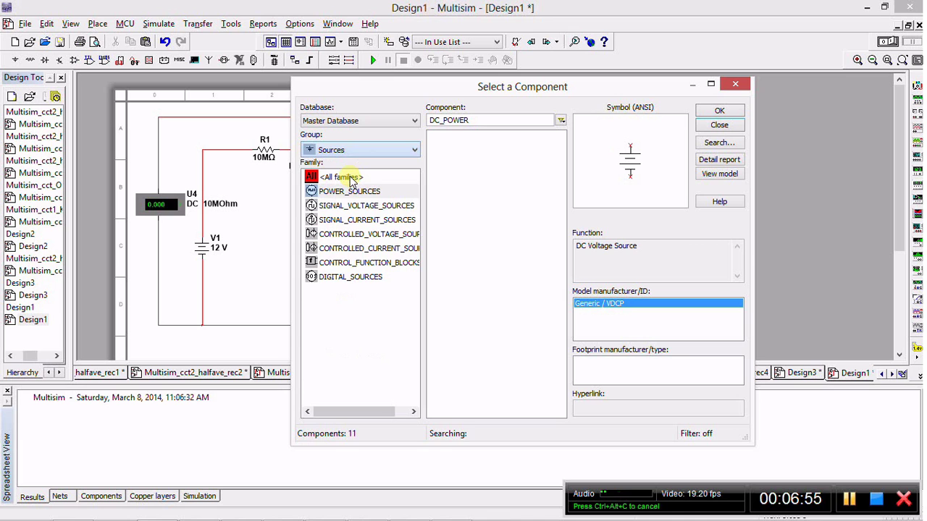
click(405, 192)
click(443, 173)
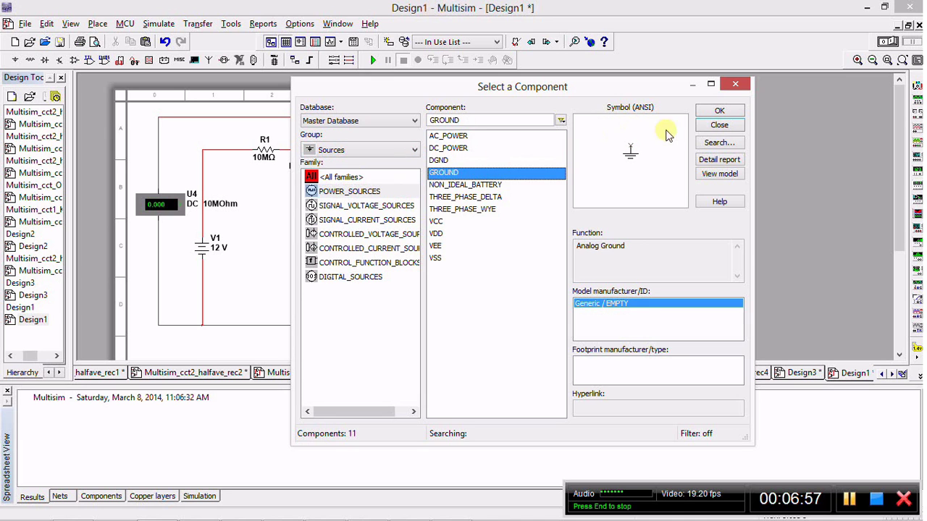
click(712, 113)
scroll(372, 337, down, 3)
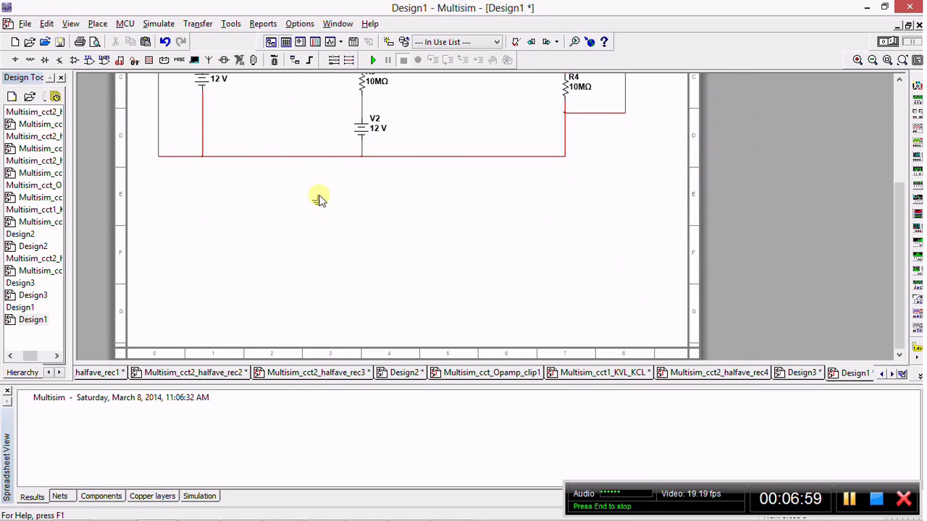
click(318, 196)
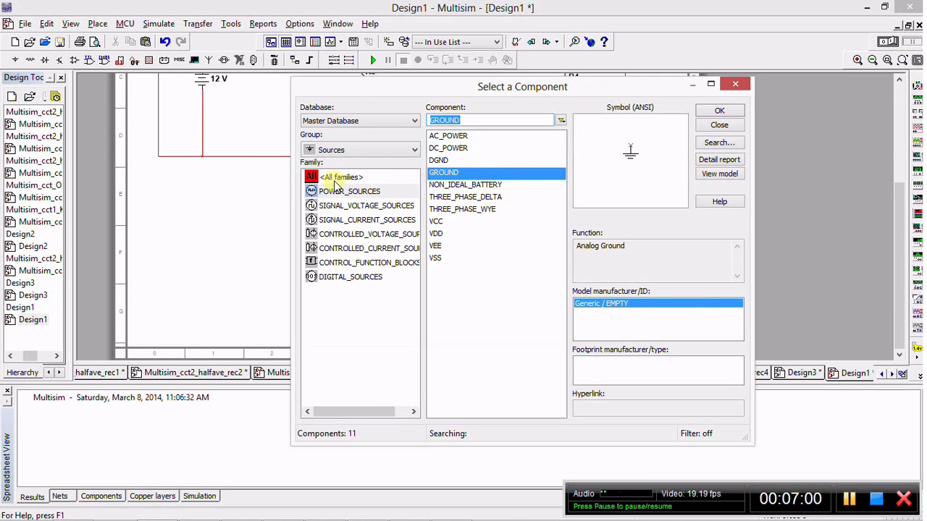
click(713, 124)
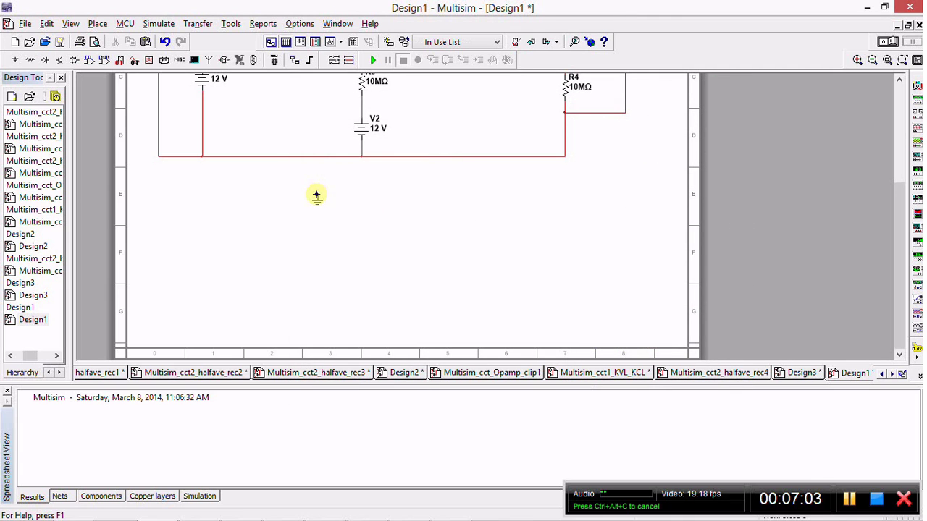
Step: Wire the ground symbol's pin up to the bottom common wire
click(317, 193)
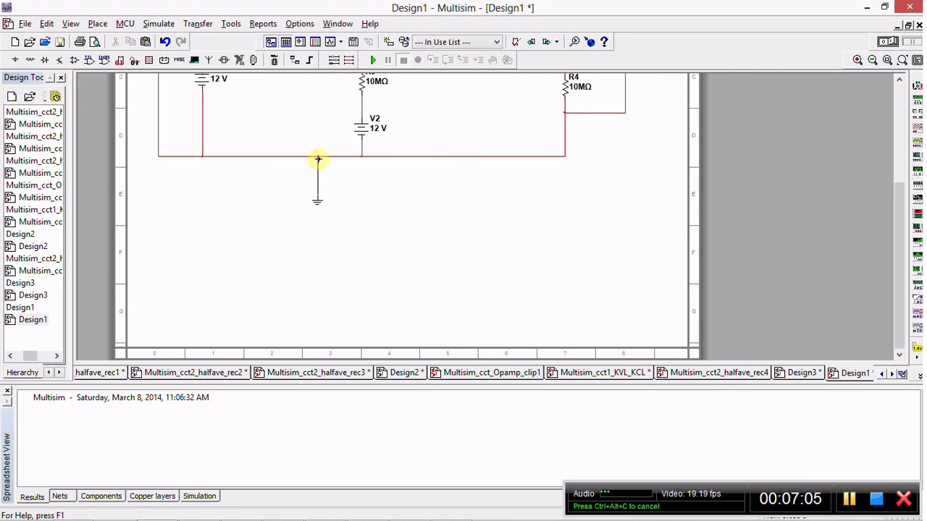
click(318, 157)
drag(896, 242, 904, 160)
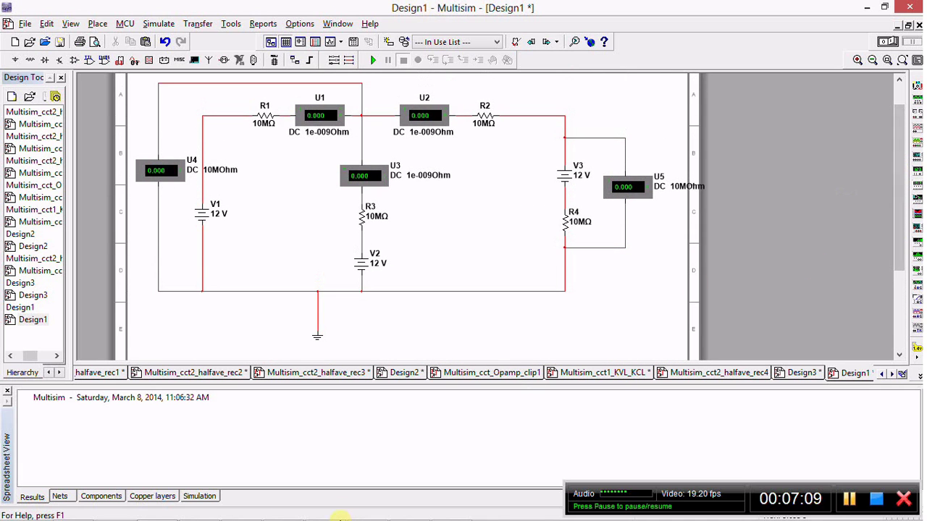
Step: Match the batteries to the past paper: V1 at 10 V, V2 at 2 V, V3 at 3 V
click(325, 509)
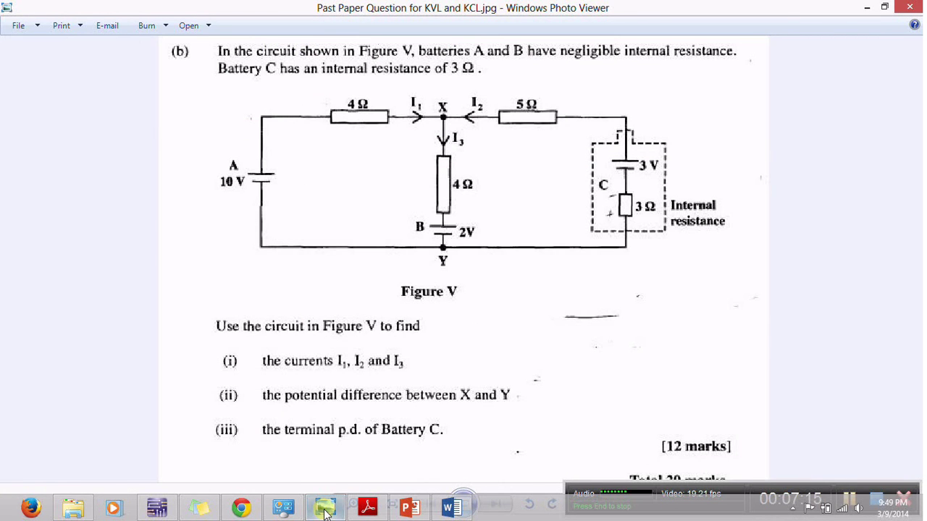
click(325, 509)
double_click(215, 211)
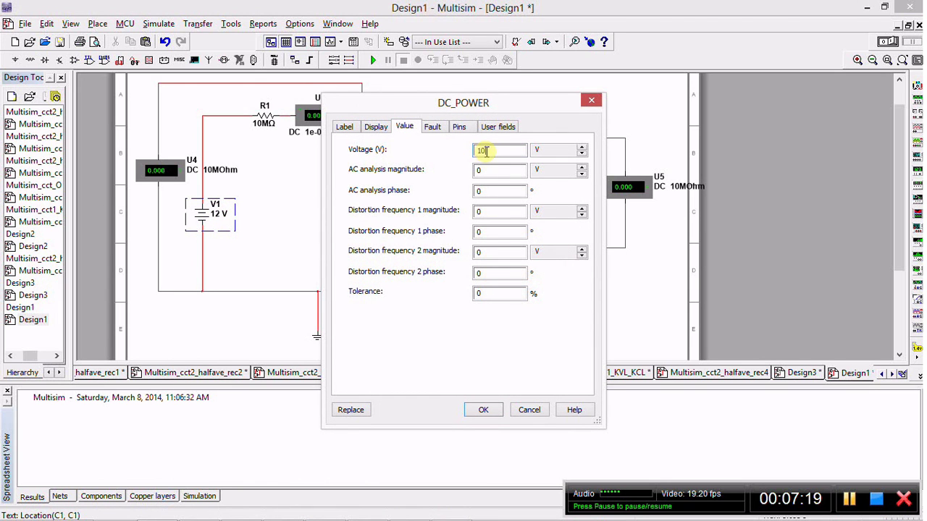
click(482, 410)
double_click(373, 265)
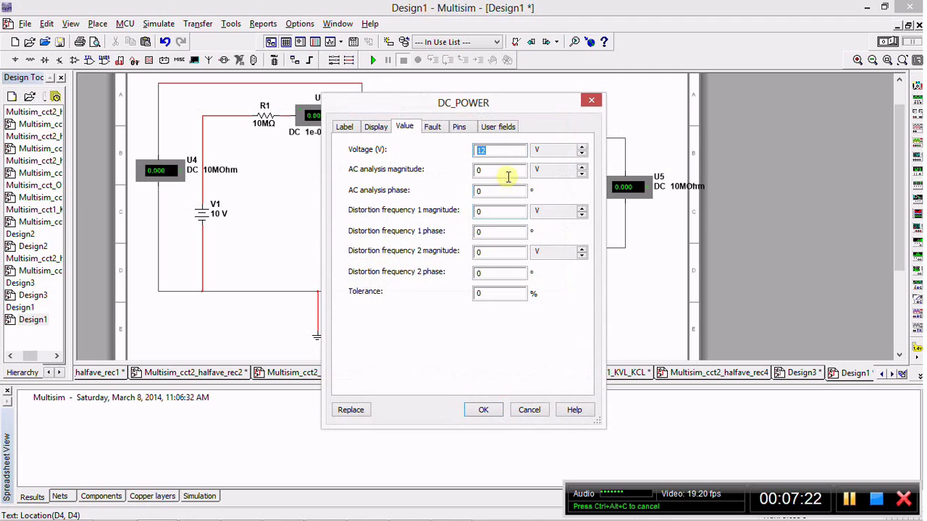
text(2)
click(483, 410)
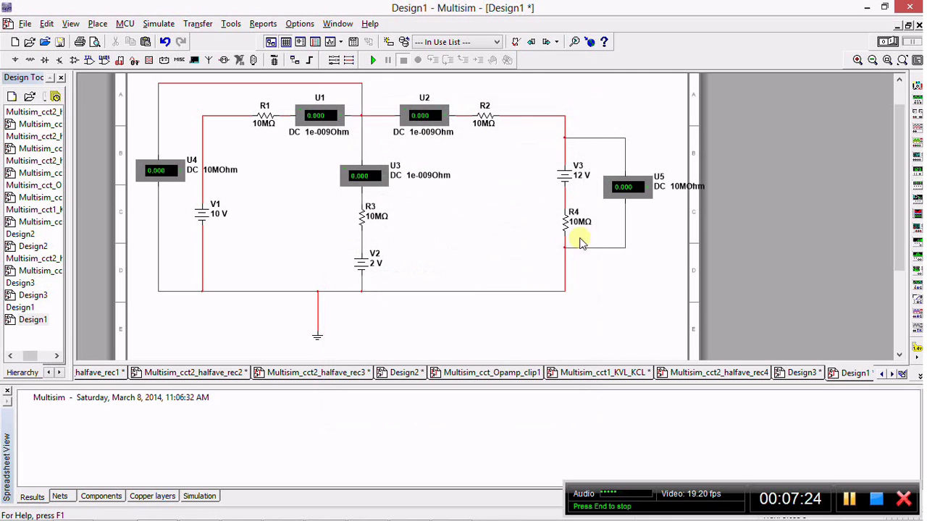
double_click(566, 181)
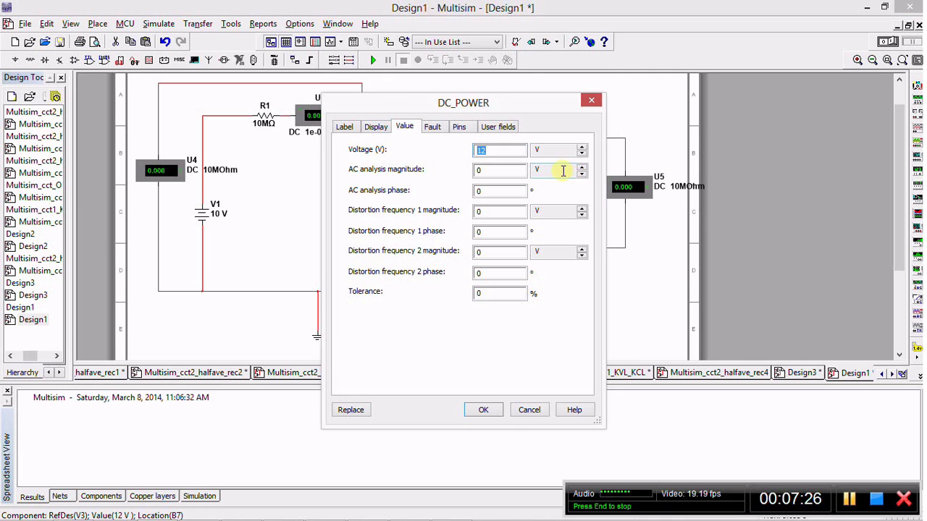
text(3)
key(Return)
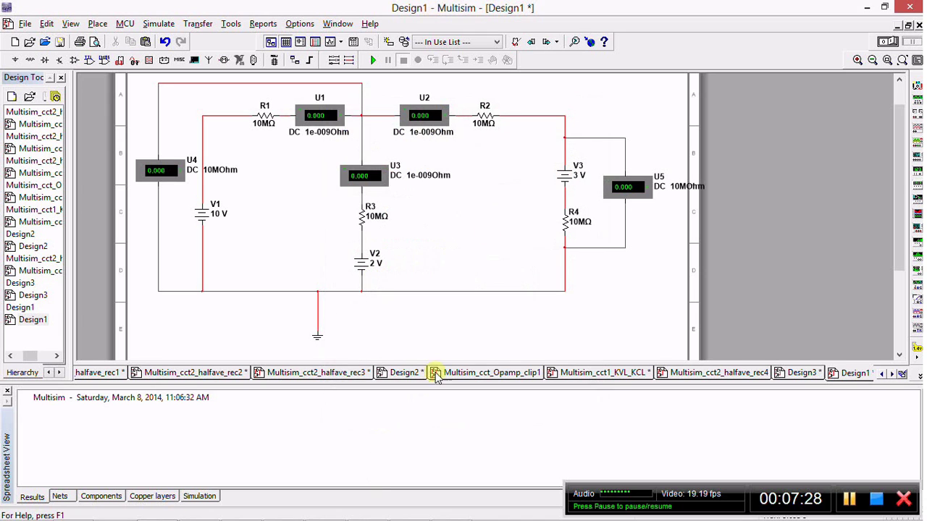
click(325, 509)
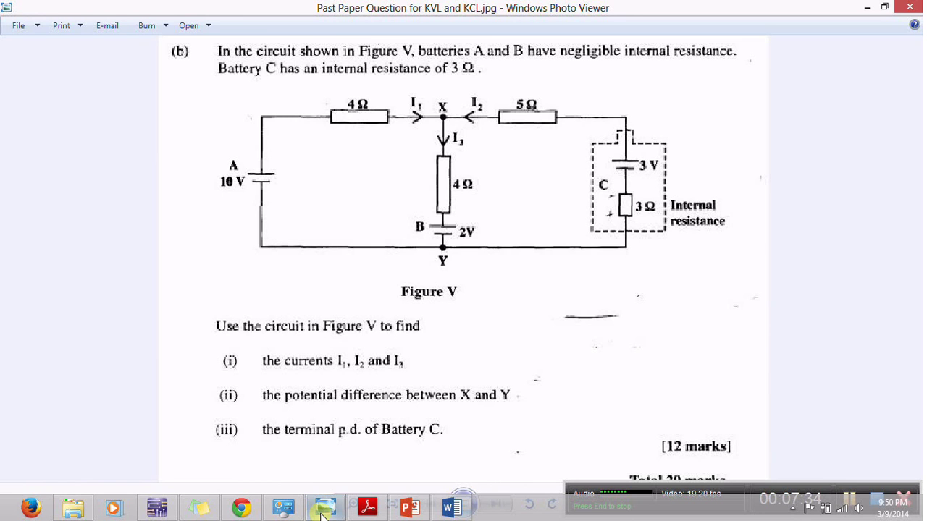
Step: Set resistors R1 and R3 to 4 Ω each
click(325, 508)
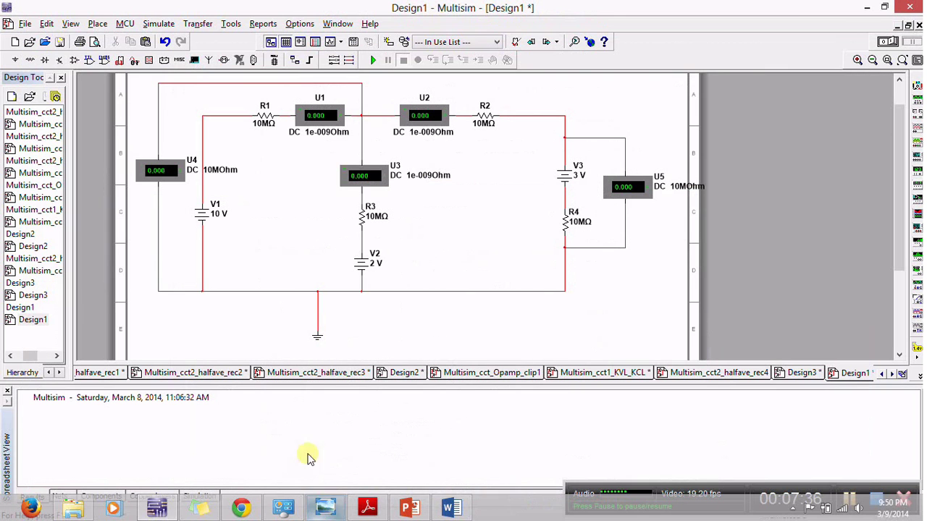
double_click(262, 118)
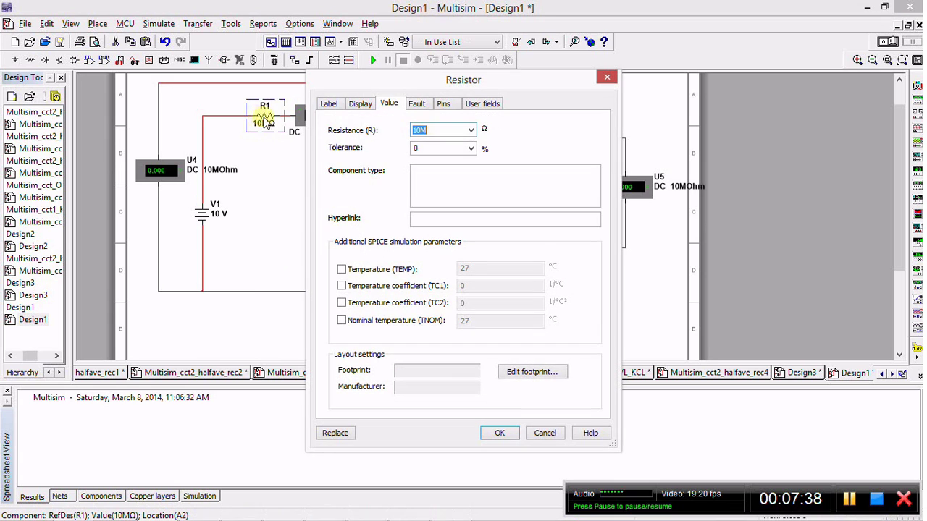
text(4)
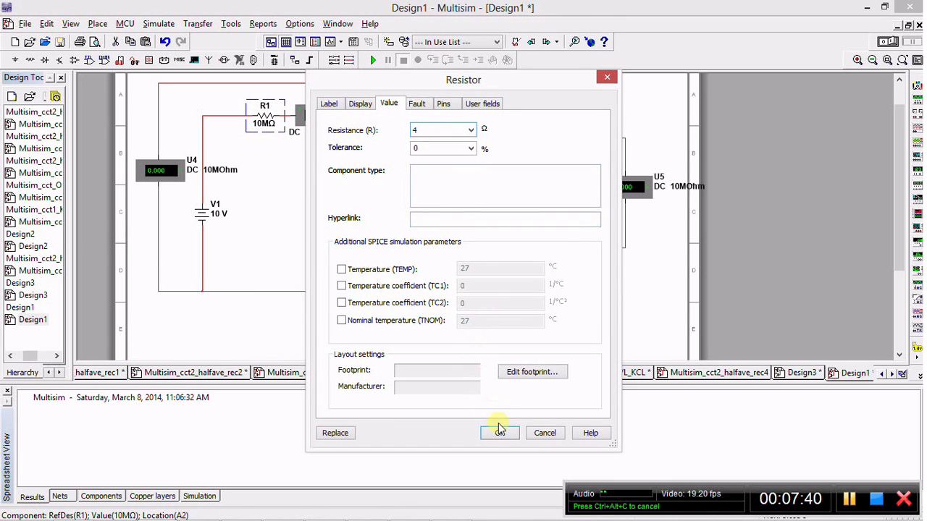
click(500, 433)
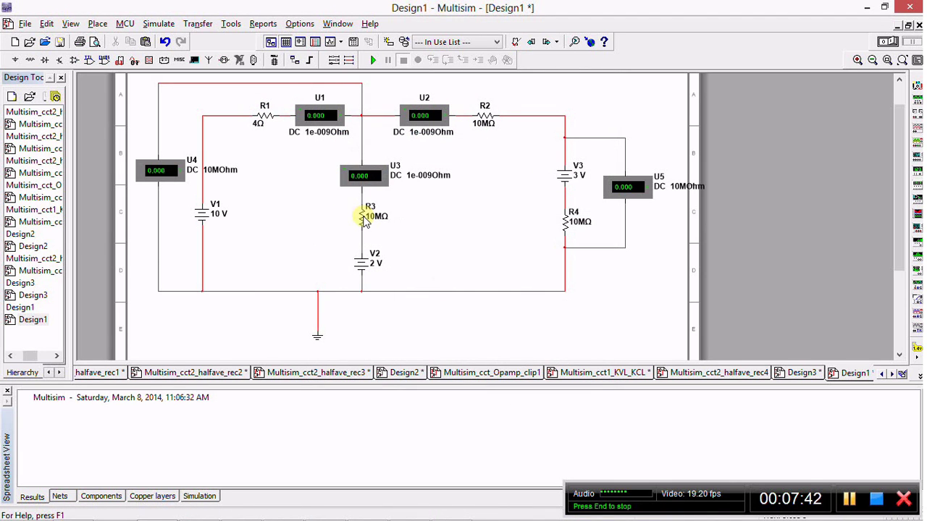
double_click(366, 220)
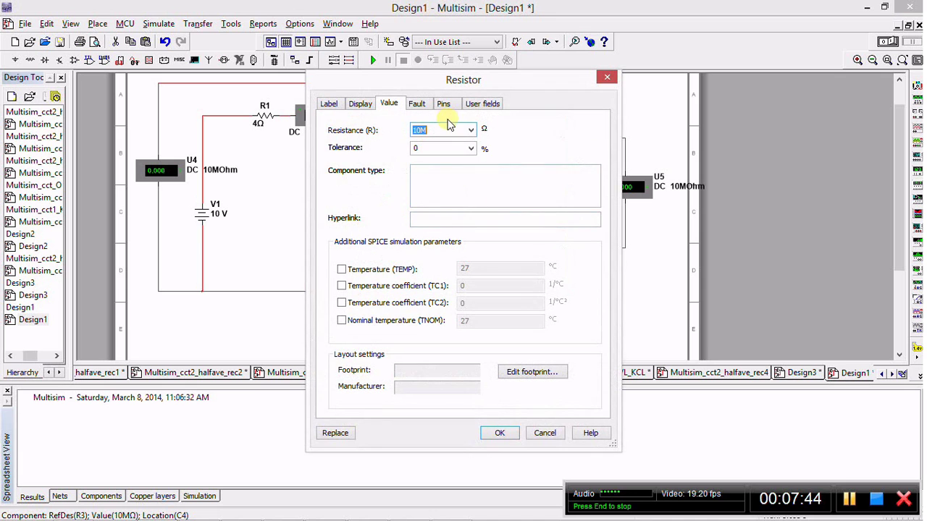
text(4)
click(499, 431)
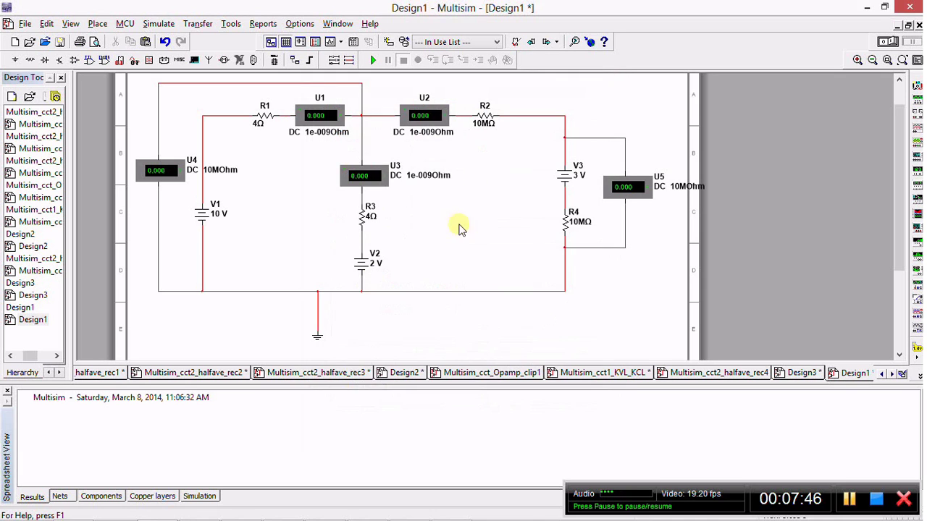
Step: Set resistor R2 to 5 Ω and R4 to 2 Ω
double_click(479, 122)
text(5)
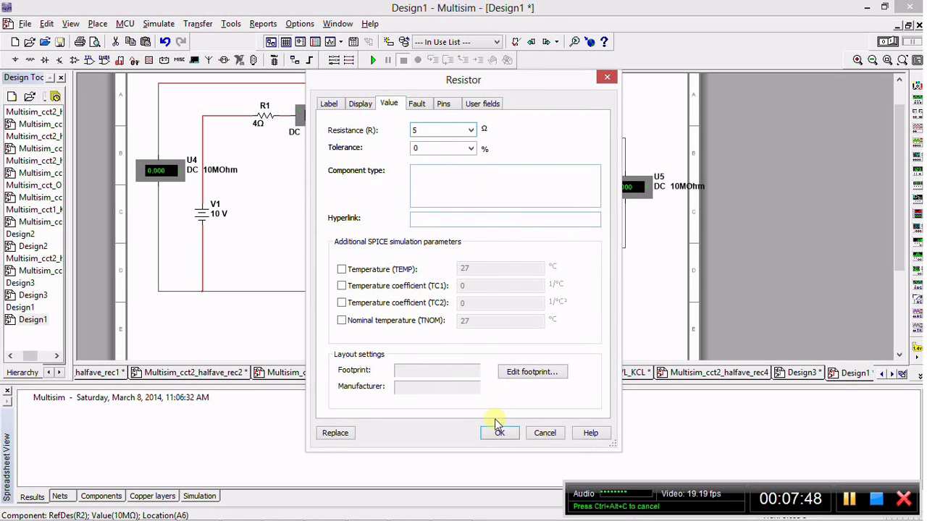
click(499, 435)
double_click(562, 214)
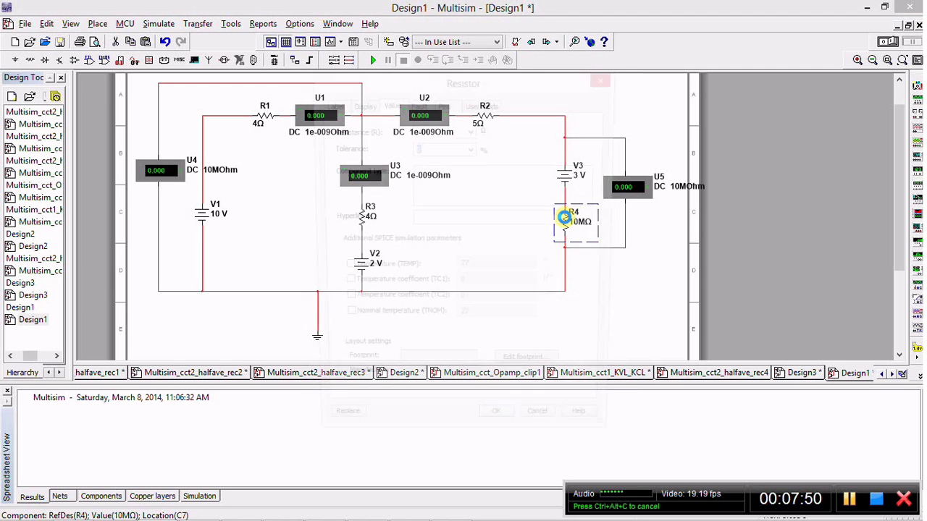
text(2)
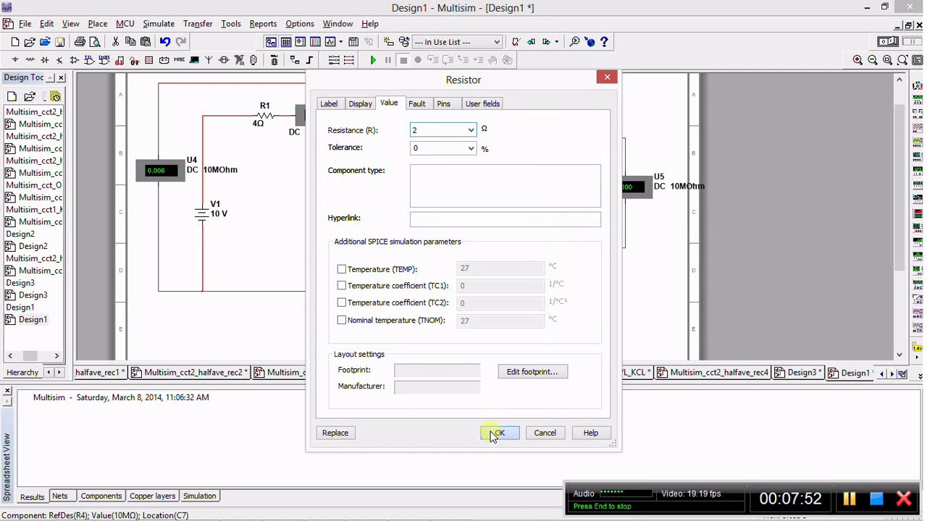
click(496, 434)
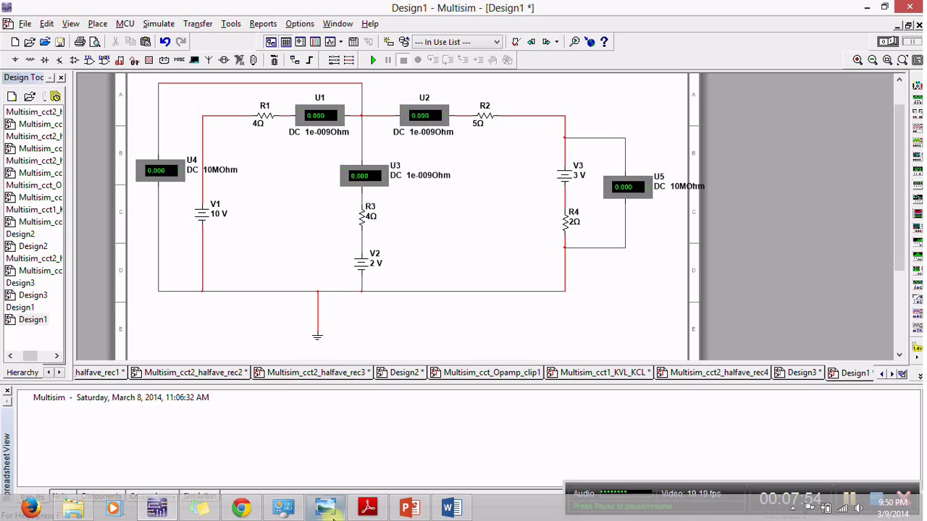
Step: Snap the past-paper question image to the right half beside the schematic
click(325, 513)
key(super+Right)
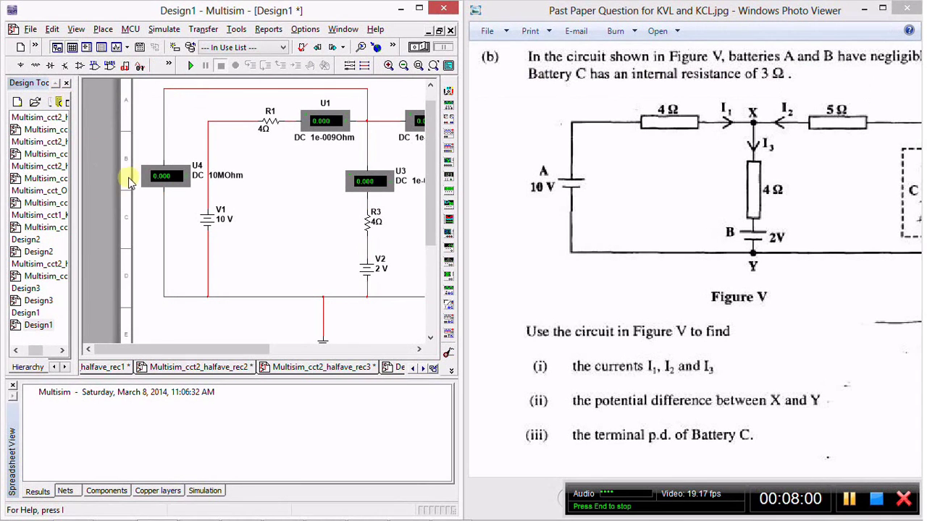
drag(159, 350, 201, 350)
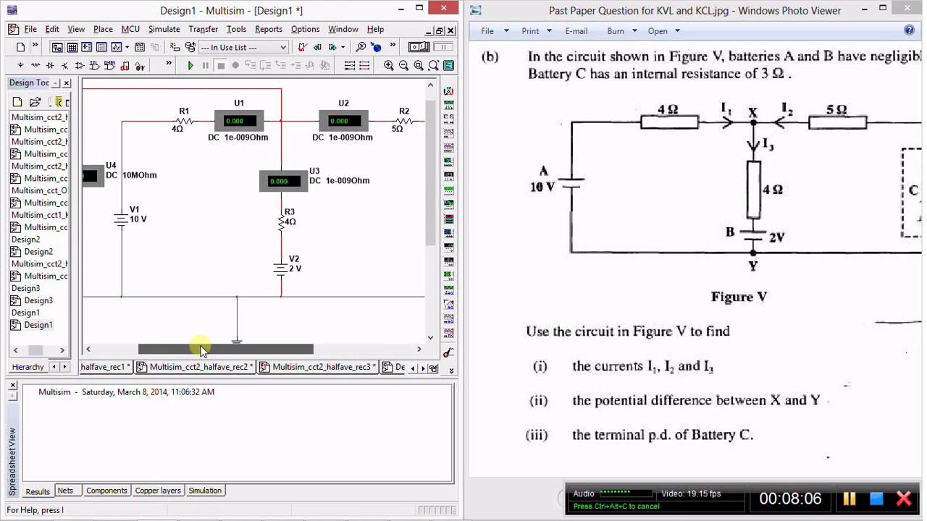
Step: Maximize Multisim and run the simulation: ammeters 1.167, 0.333, 0.833 A; voltmeters 5.333, 3.667 V
click(869, 9)
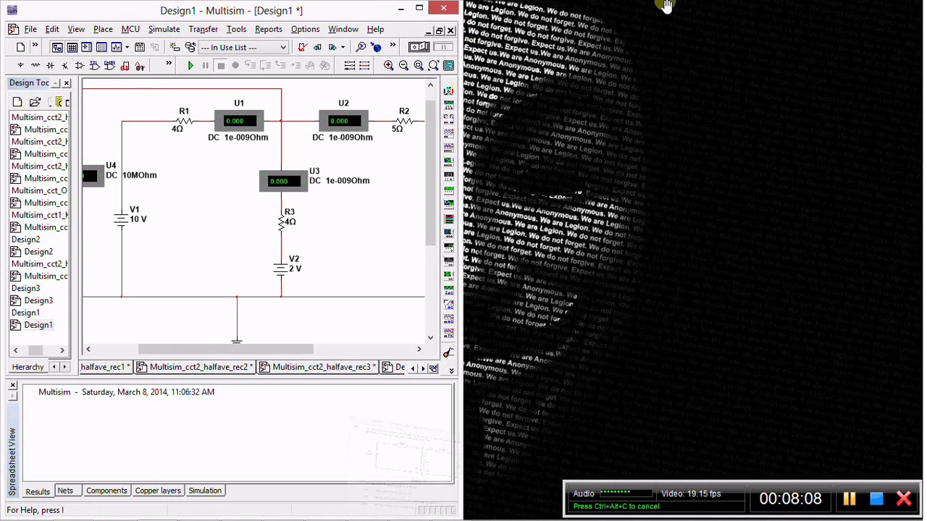
click(419, 8)
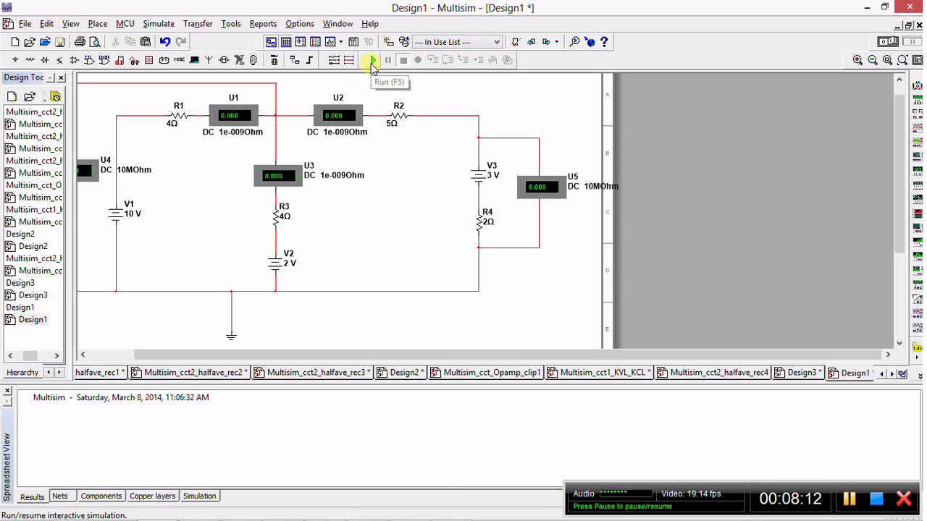
click(372, 63)
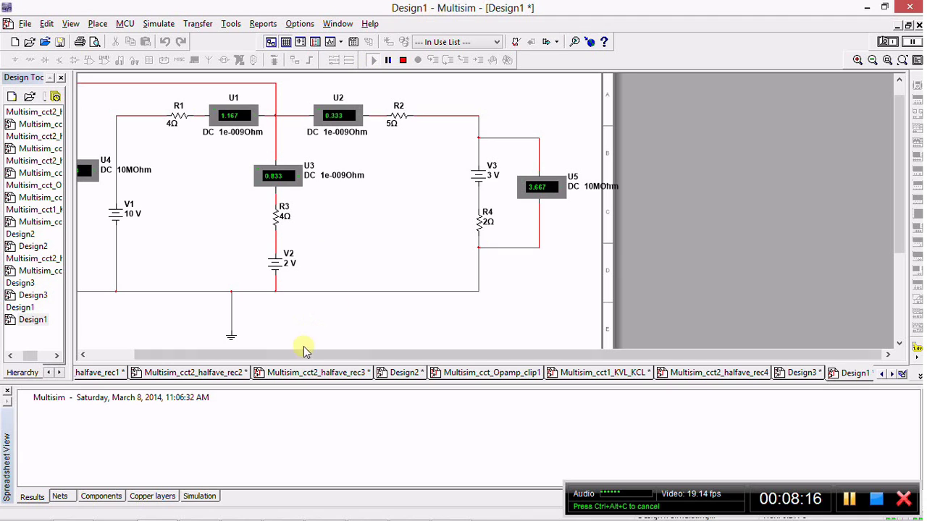
drag(299, 355, 244, 359)
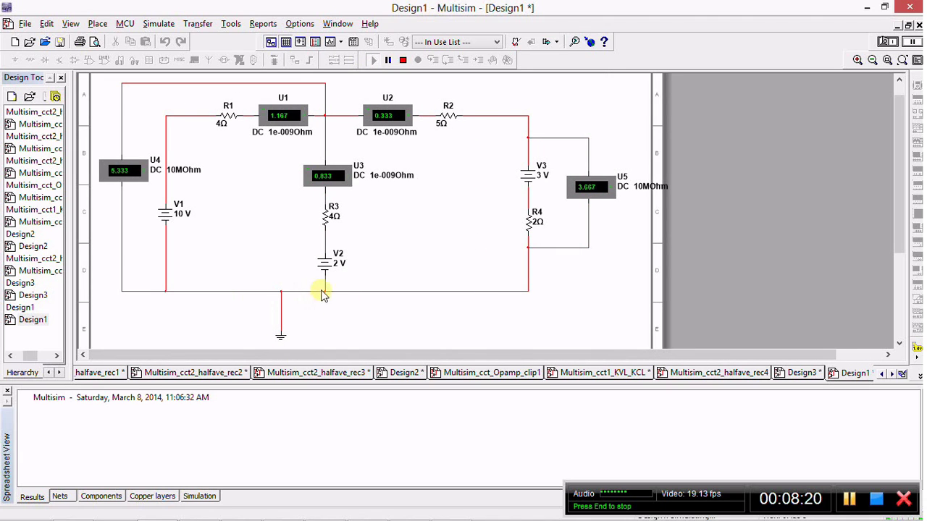
mouse_move(322, 512)
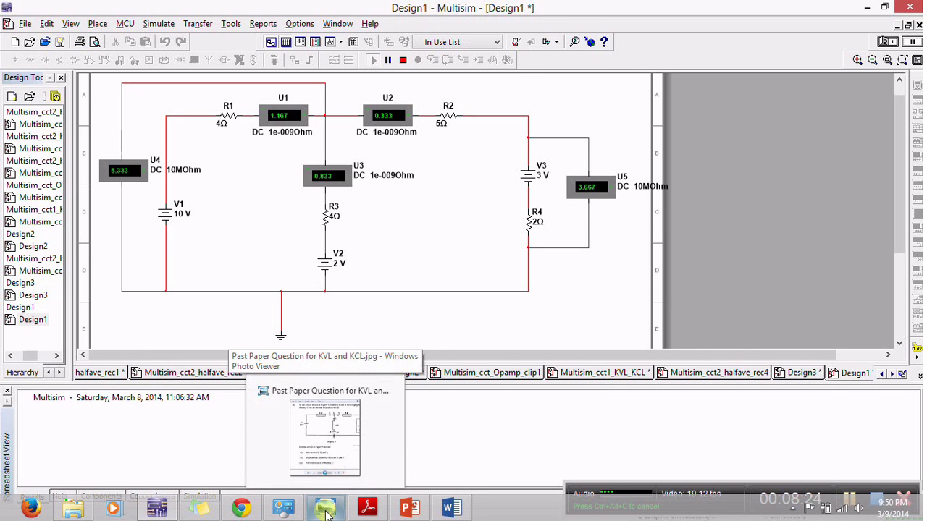
Step: Stop the simulation, change R4 to 3 Ω, and rerun it
click(326, 511)
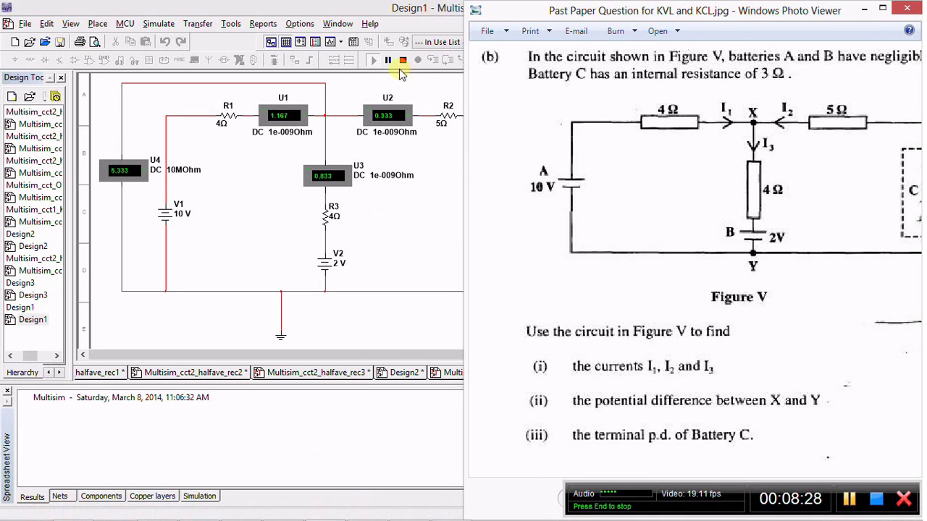
click(848, 497)
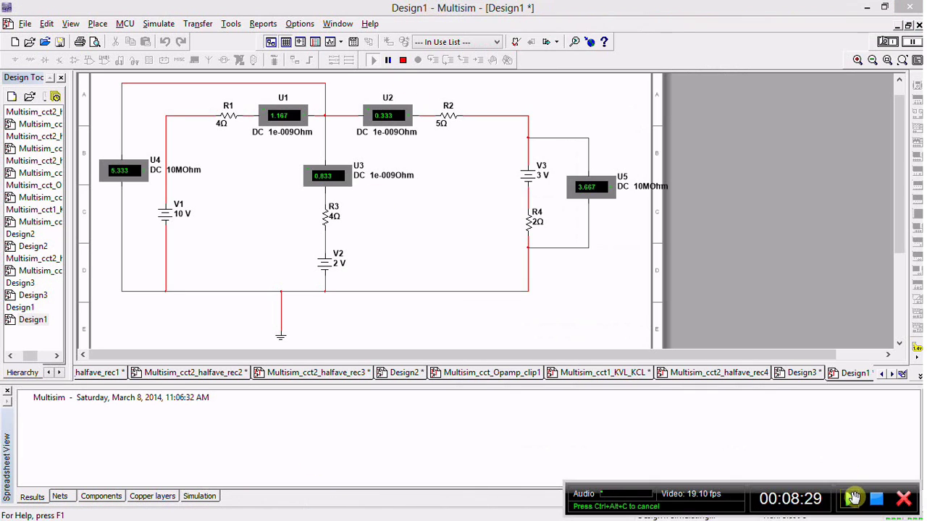
click(403, 61)
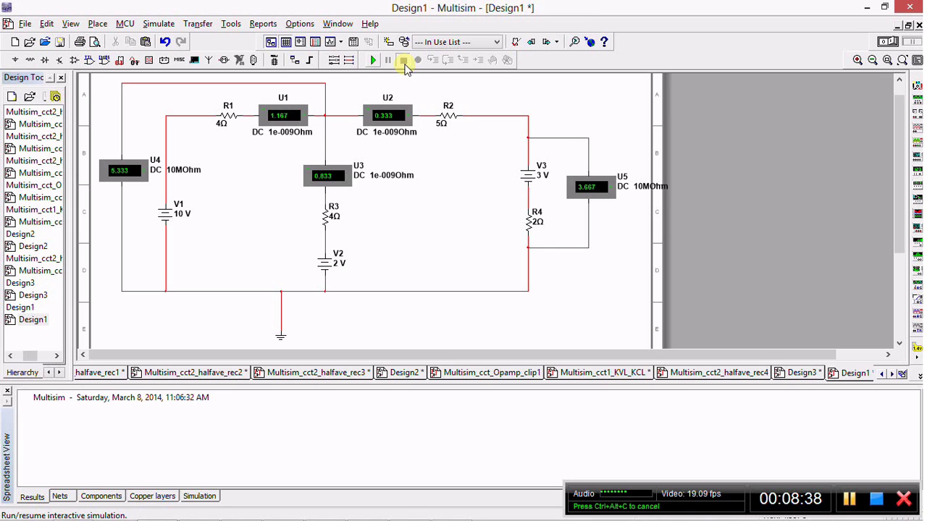
double_click(535, 223)
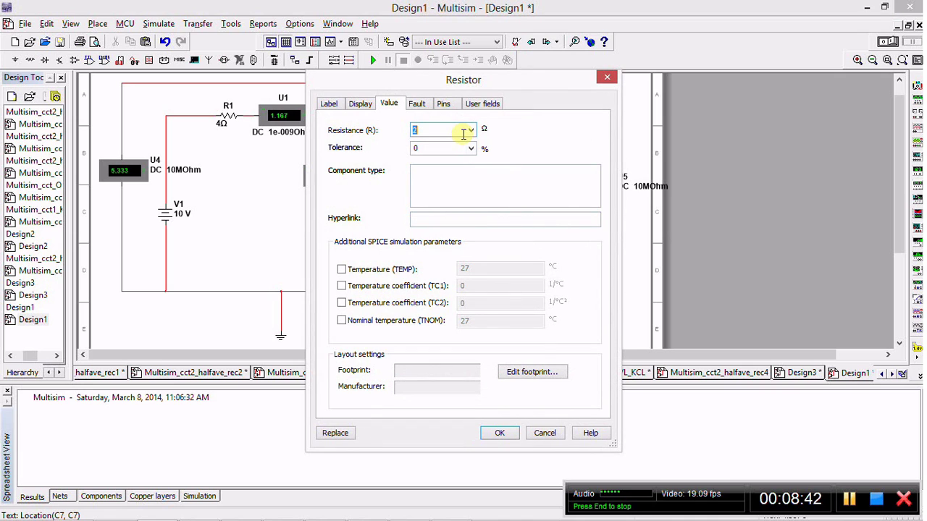
key(Return)
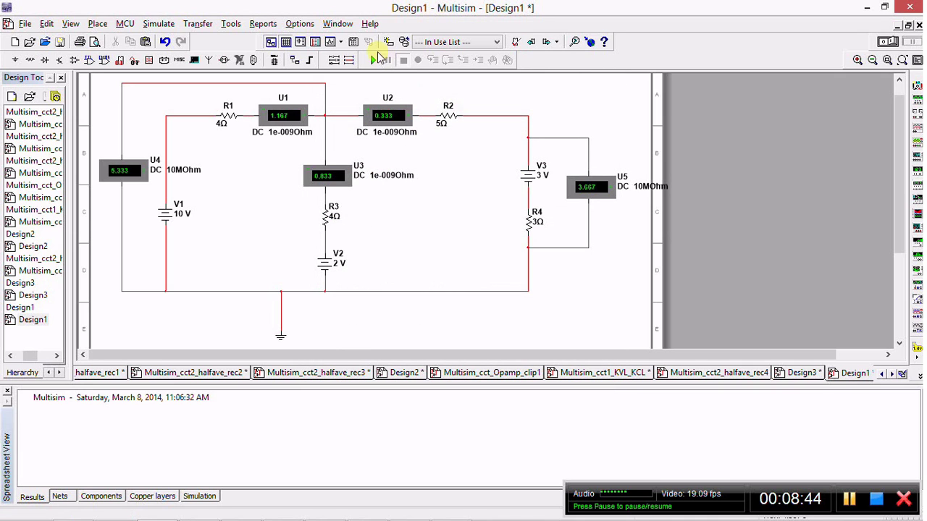
click(374, 61)
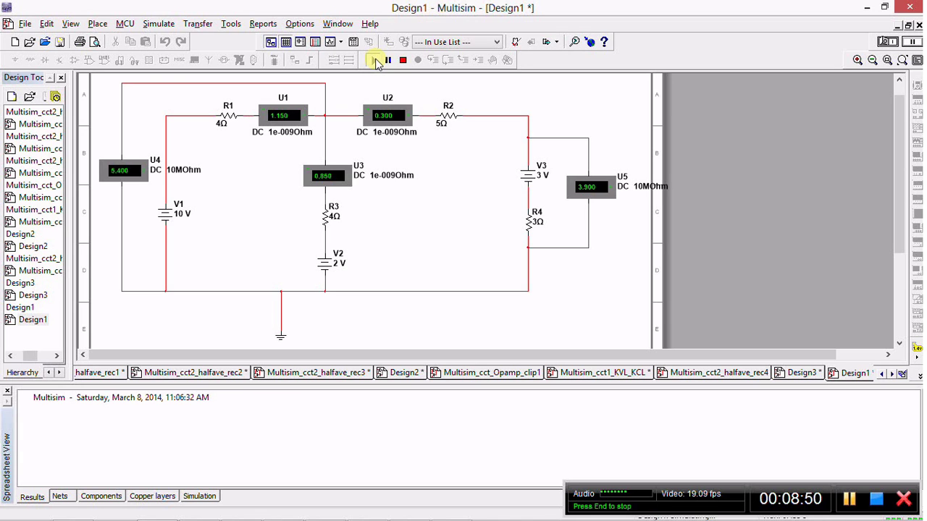
Step: Compare the new readings (1.150, 0.300, 0.850 A; 5.400, 3.900 V) with the past paper
mouse_move(271, 519)
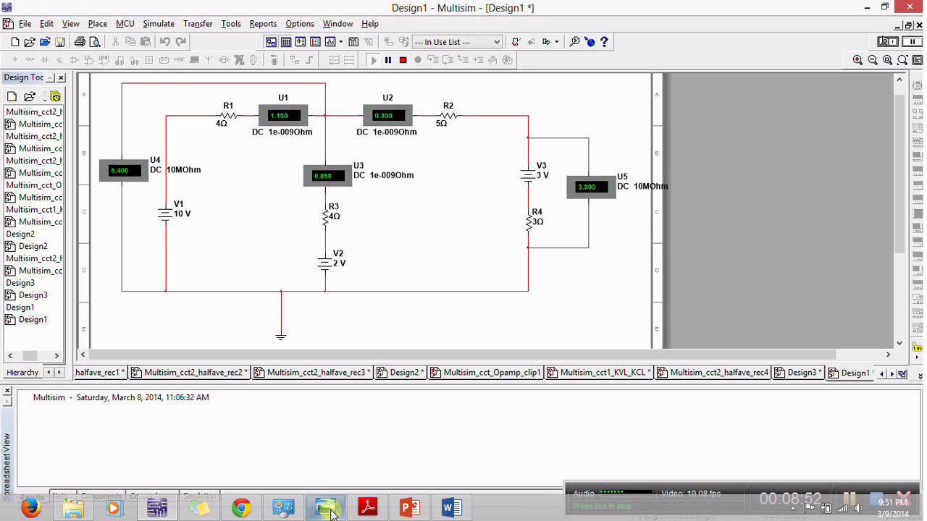
click(339, 512)
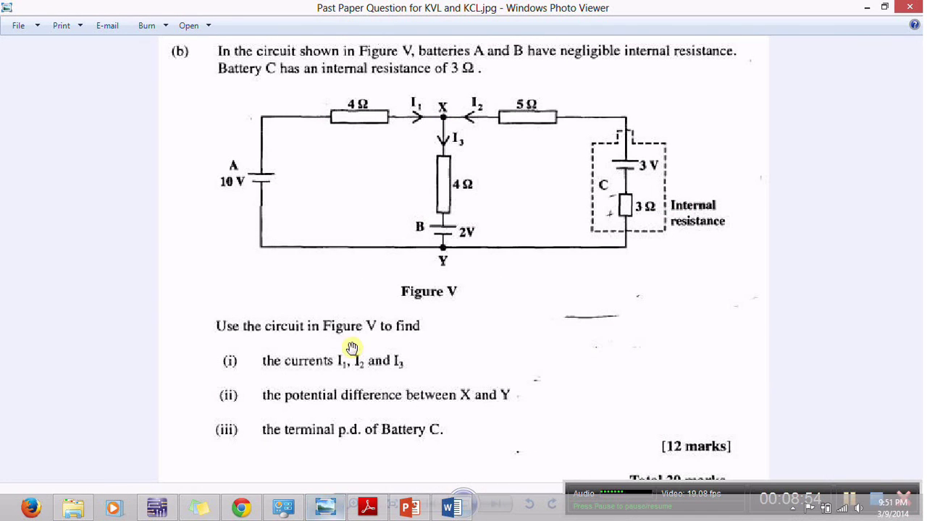
click(866, 6)
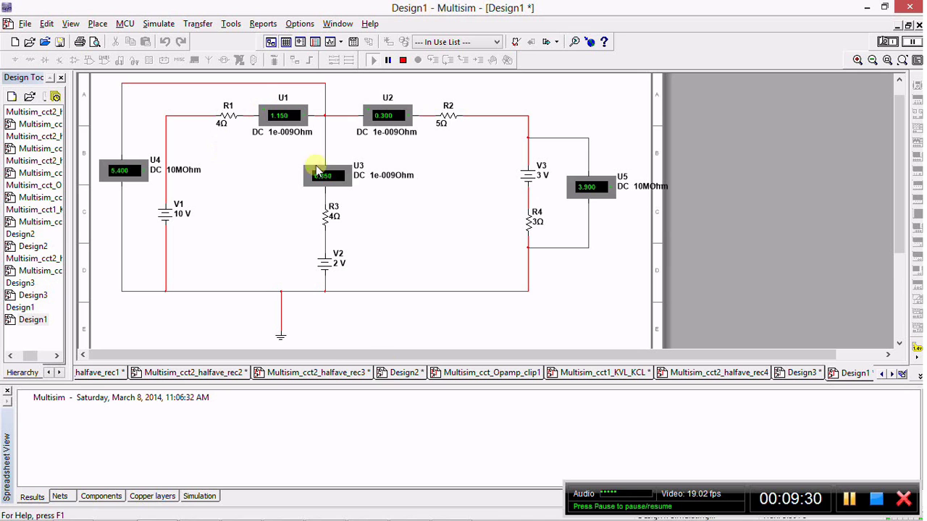
click(322, 510)
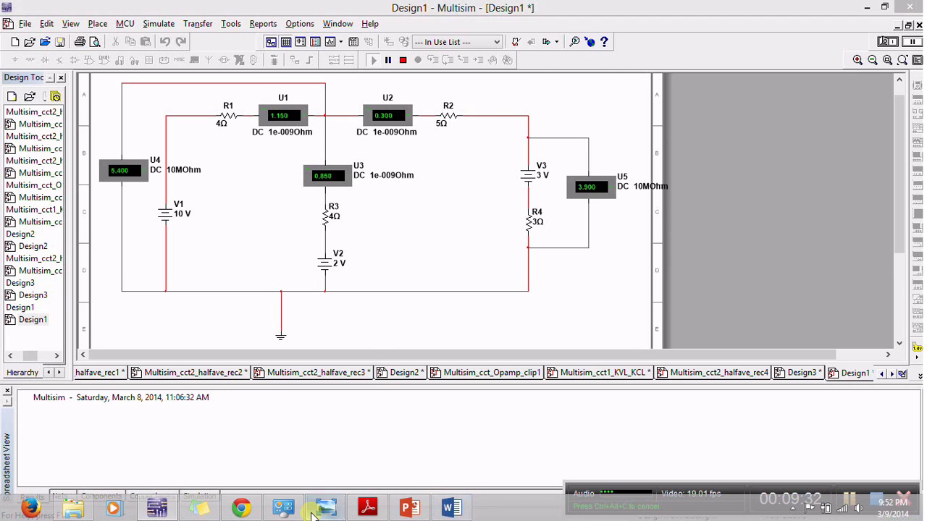
click(313, 513)
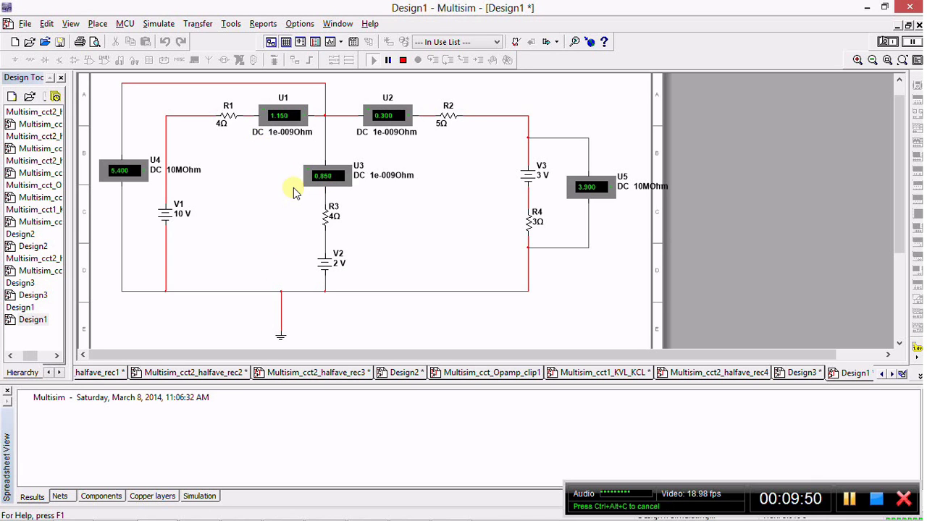
mouse_move(286, 520)
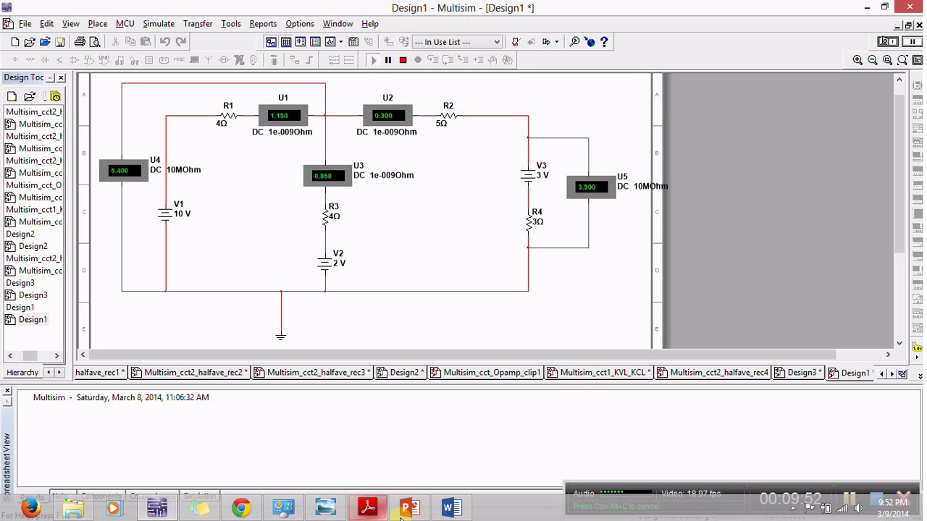
click(451, 509)
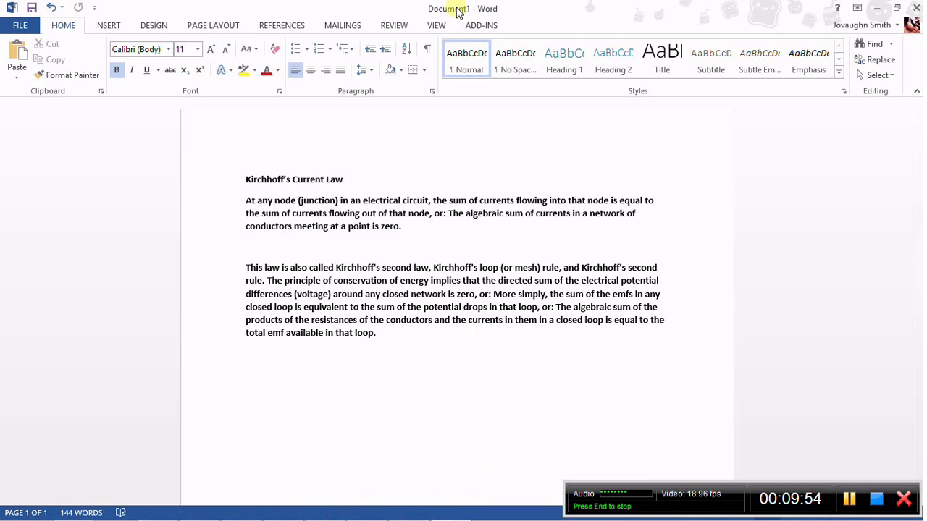
drag(453, 8, 507, 5)
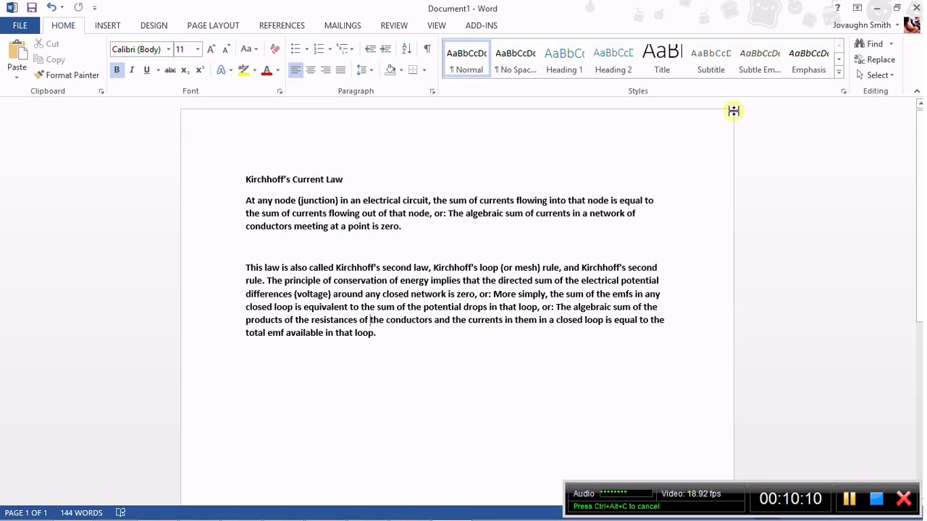
click(876, 7)
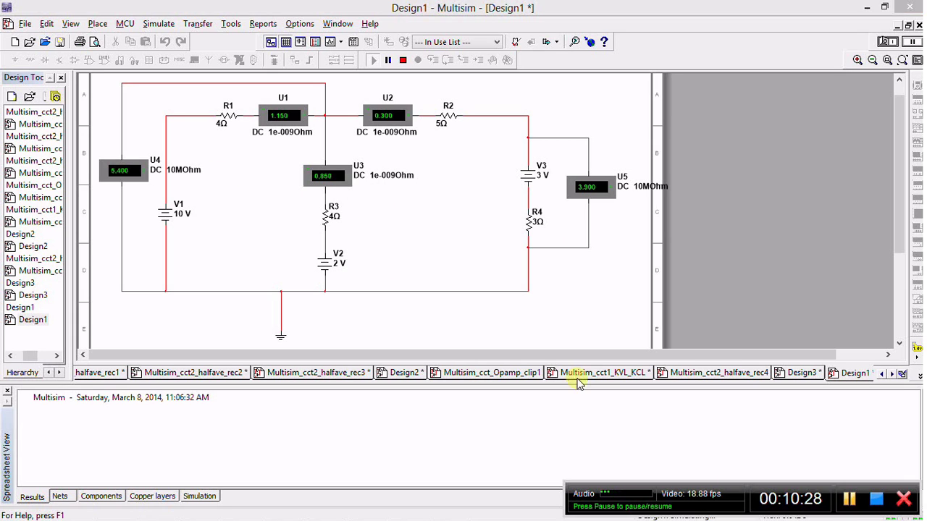
Step: Stop the running simulation so the schematic can be edited again
mouse_move(328, 373)
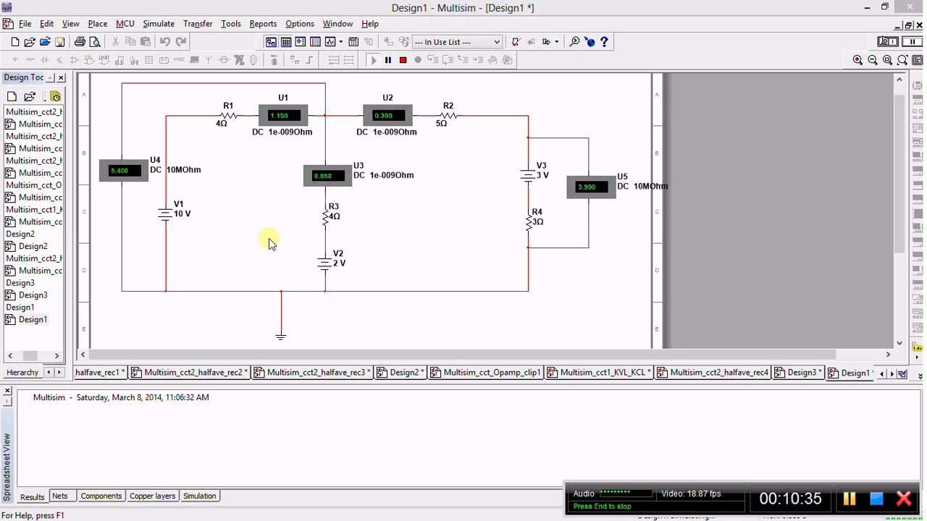
click(402, 60)
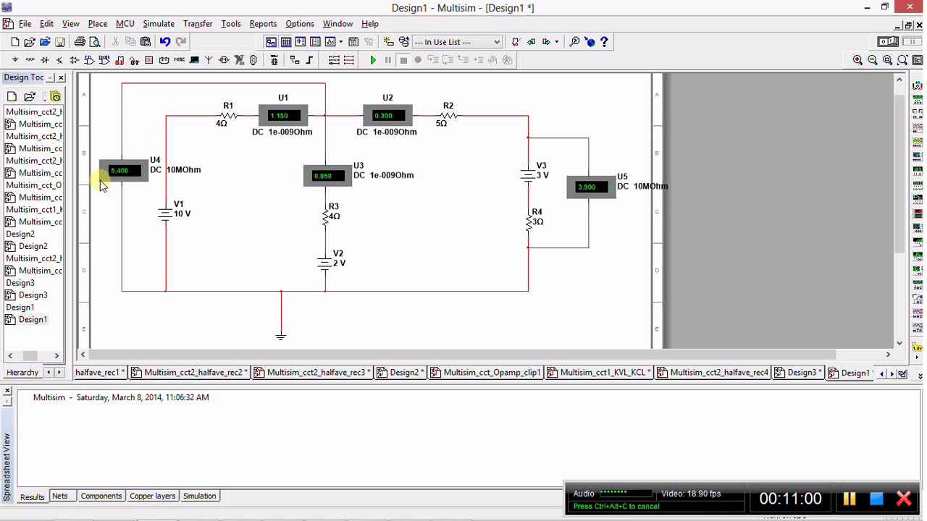
Step: Copy voltmeter U4 and paste the copy, U6, to the left of R3
click(114, 172)
right_click(114, 172)
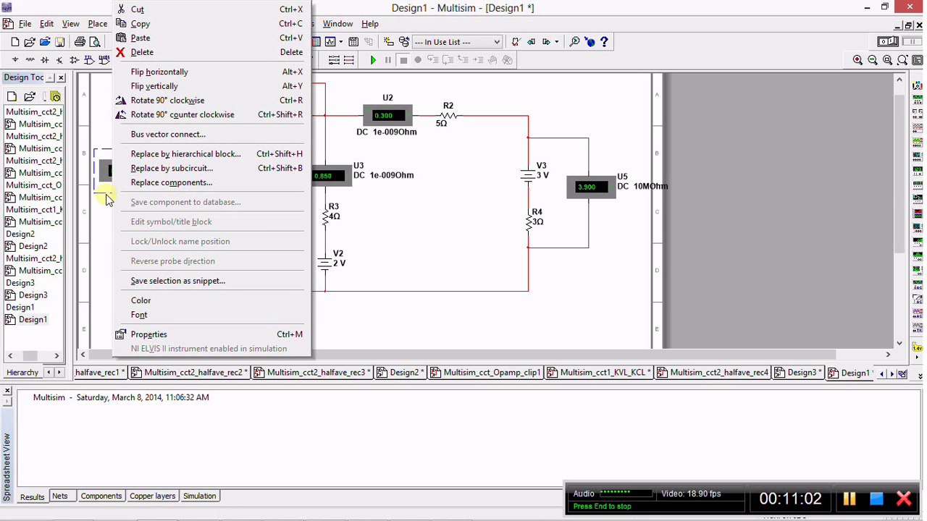
click(169, 24)
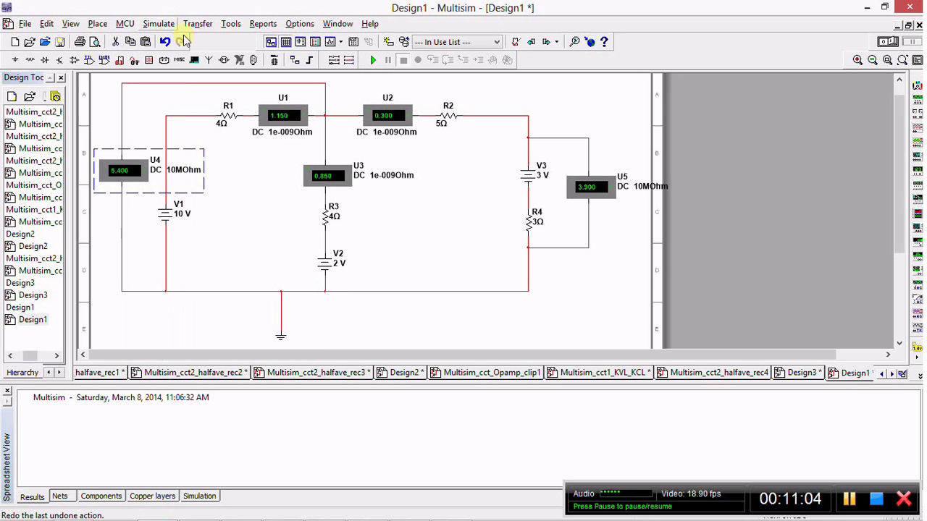
right_click(274, 210)
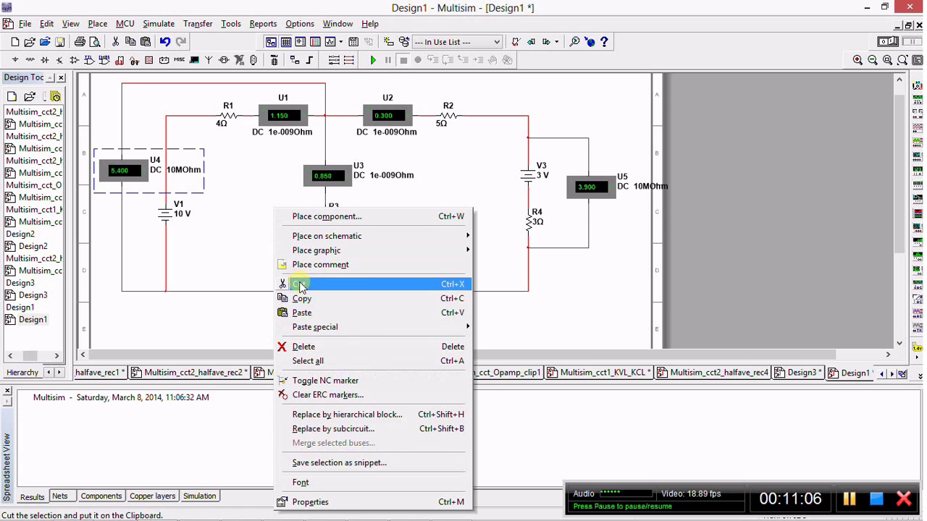
click(312, 312)
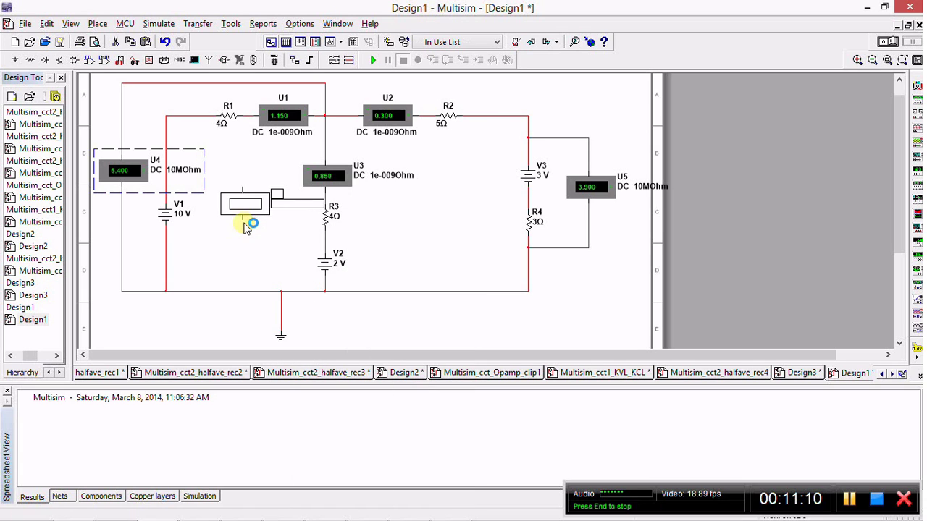
click(248, 230)
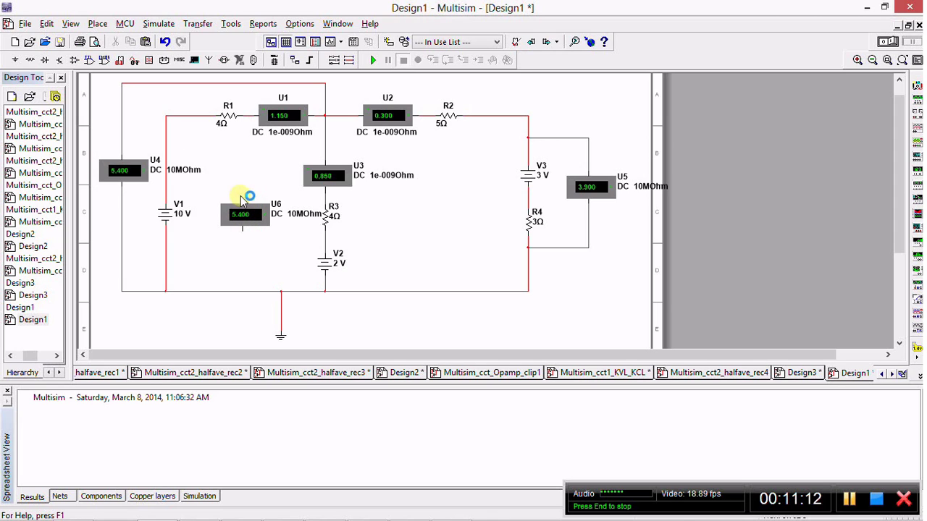
Step: Wire U6 from the node above U3 down to V2's bottom terminal
click(243, 197)
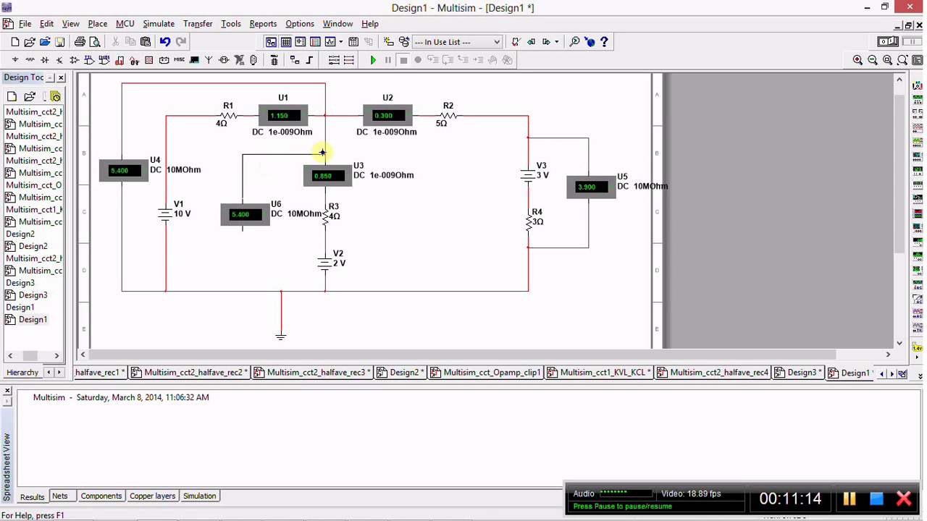
click(324, 153)
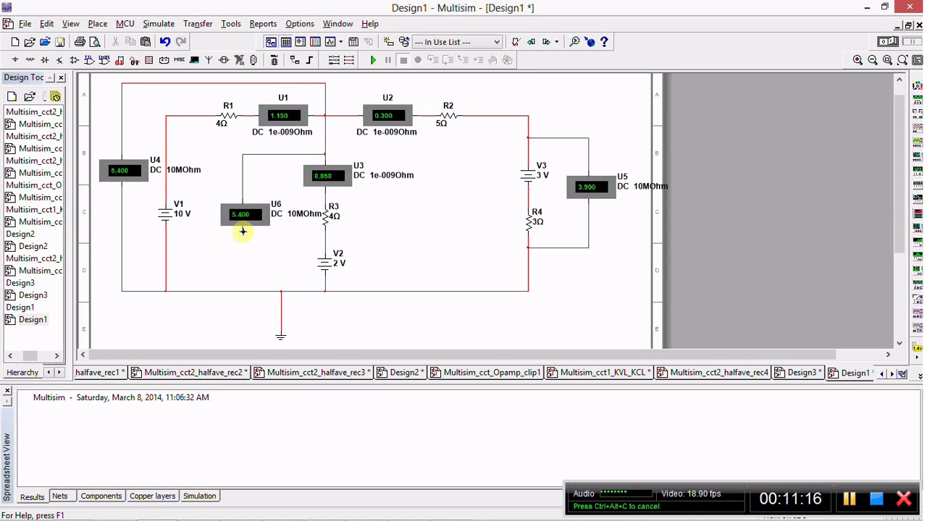
click(242, 231)
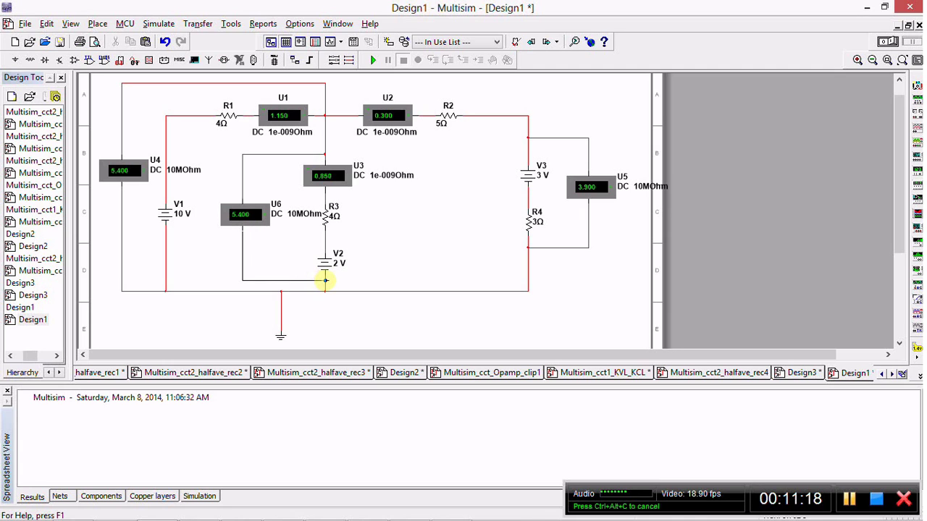
click(325, 280)
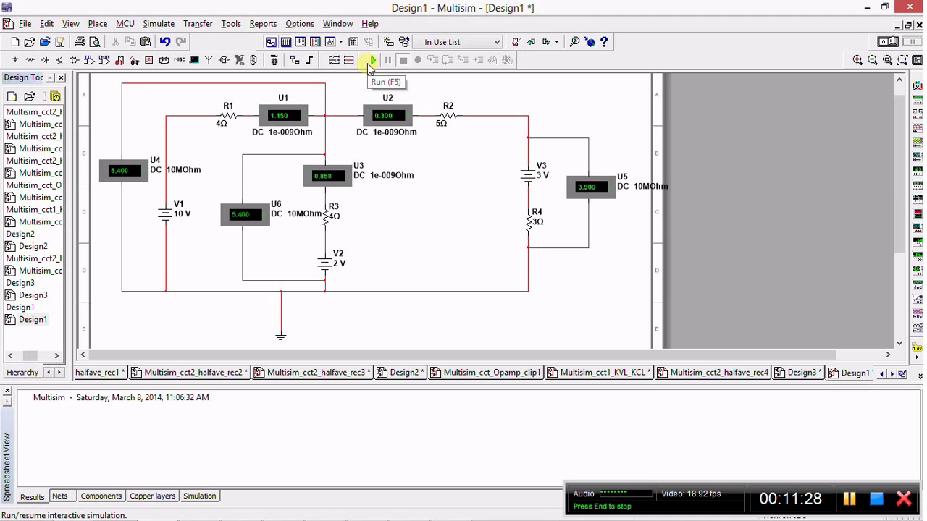
Step: Run the simulation to read U6 at 5.400 V, then stop it
click(370, 62)
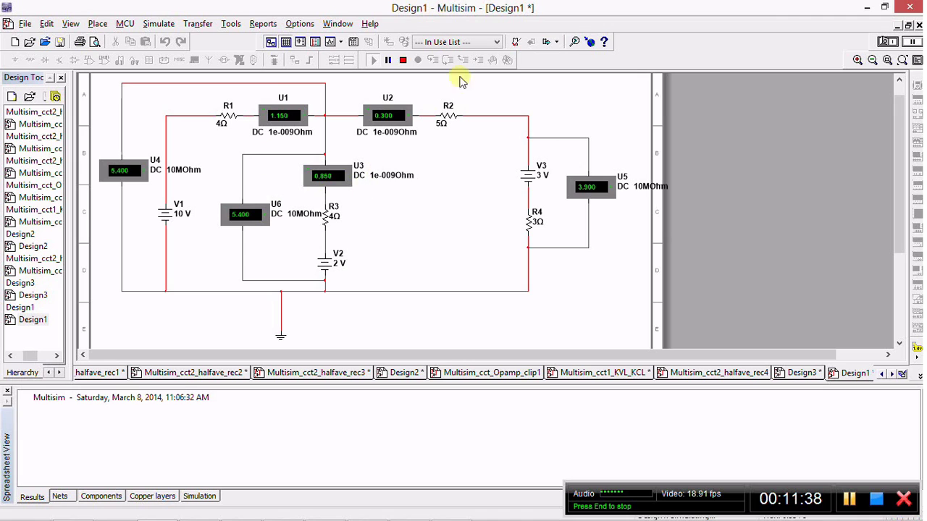
click(403, 62)
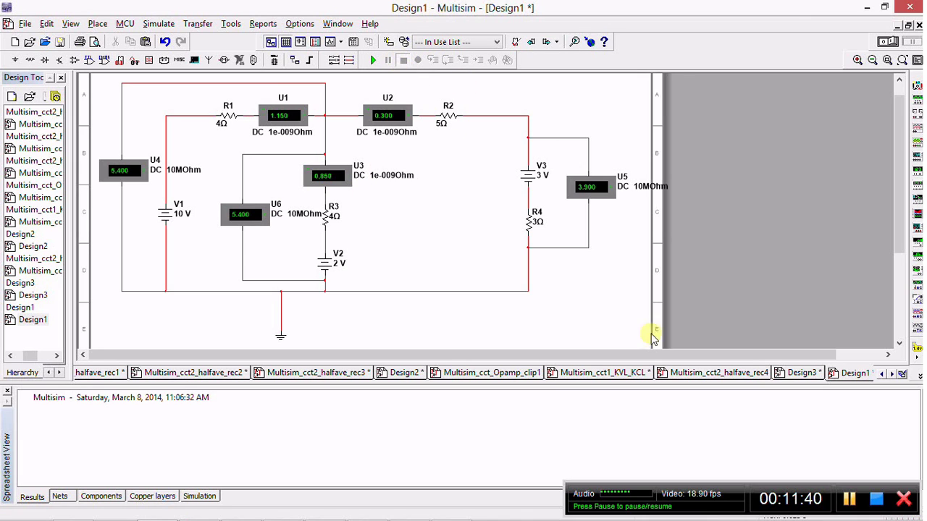
scroll(901, 243, up, 1)
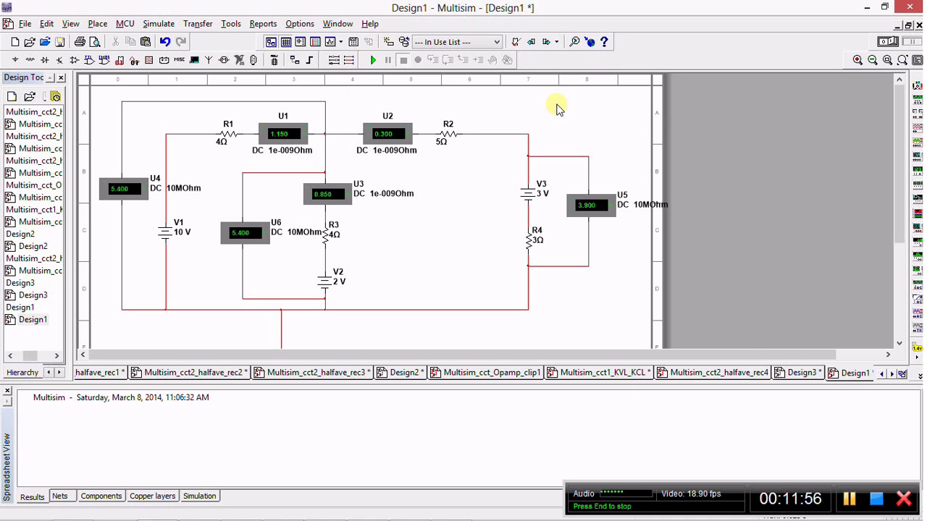
Step: Paste a fourth voltmeter, U7, above R2 and wire it to the U2–R2 node
right_click(557, 105)
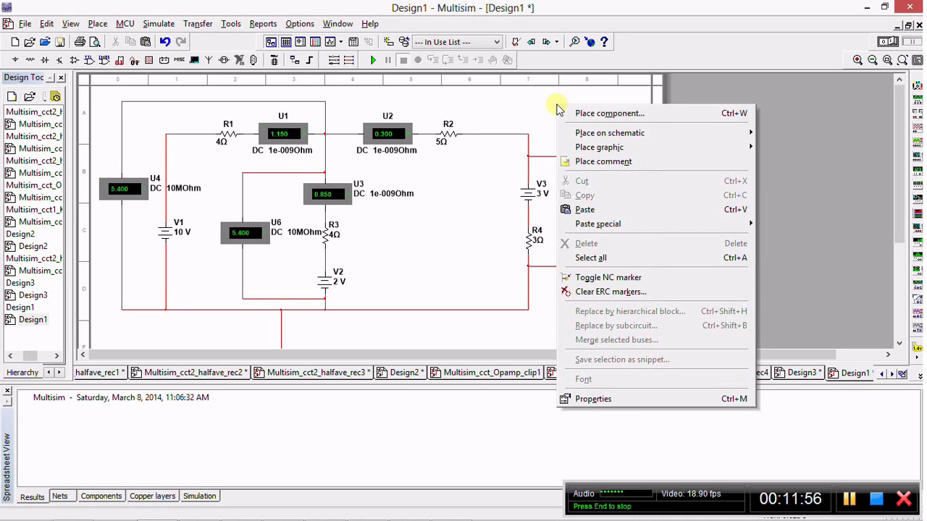
click(601, 210)
click(558, 132)
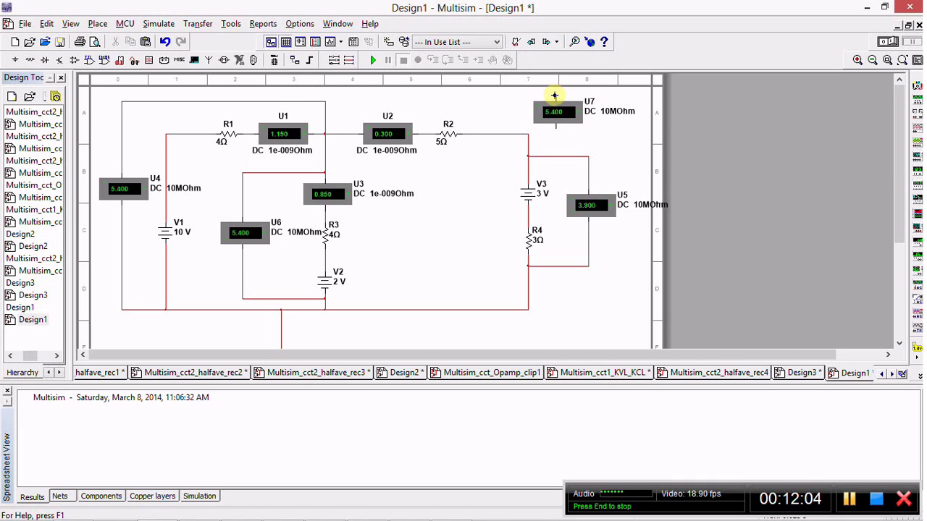
click(555, 96)
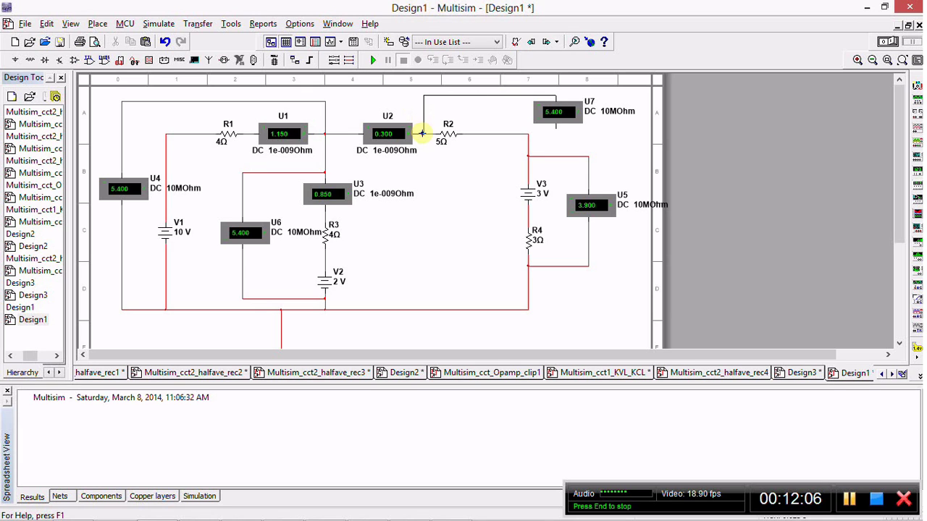
click(422, 134)
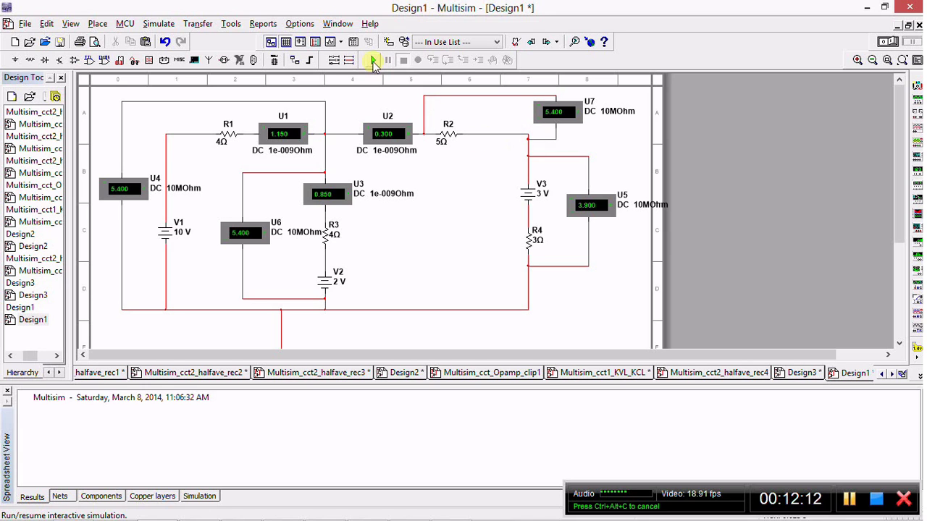
Step: Start the simulation again with U7 wired across R2
click(373, 60)
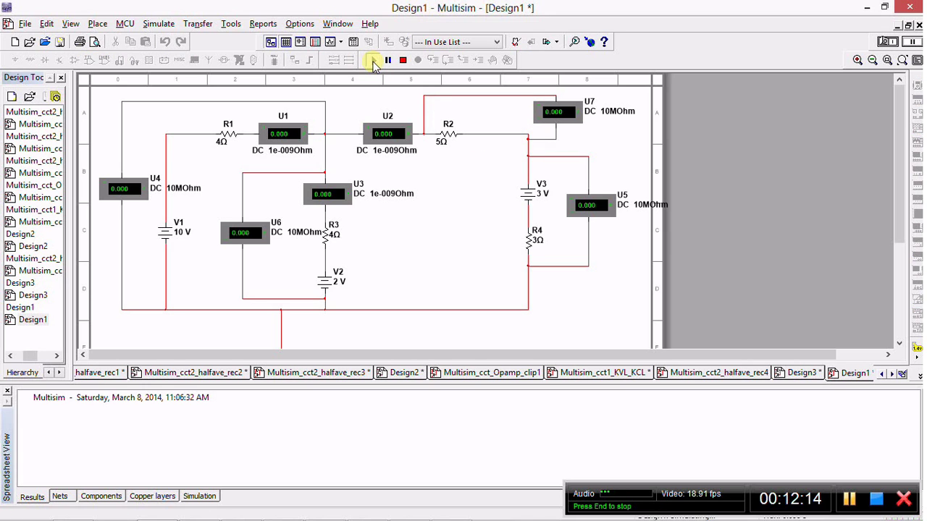